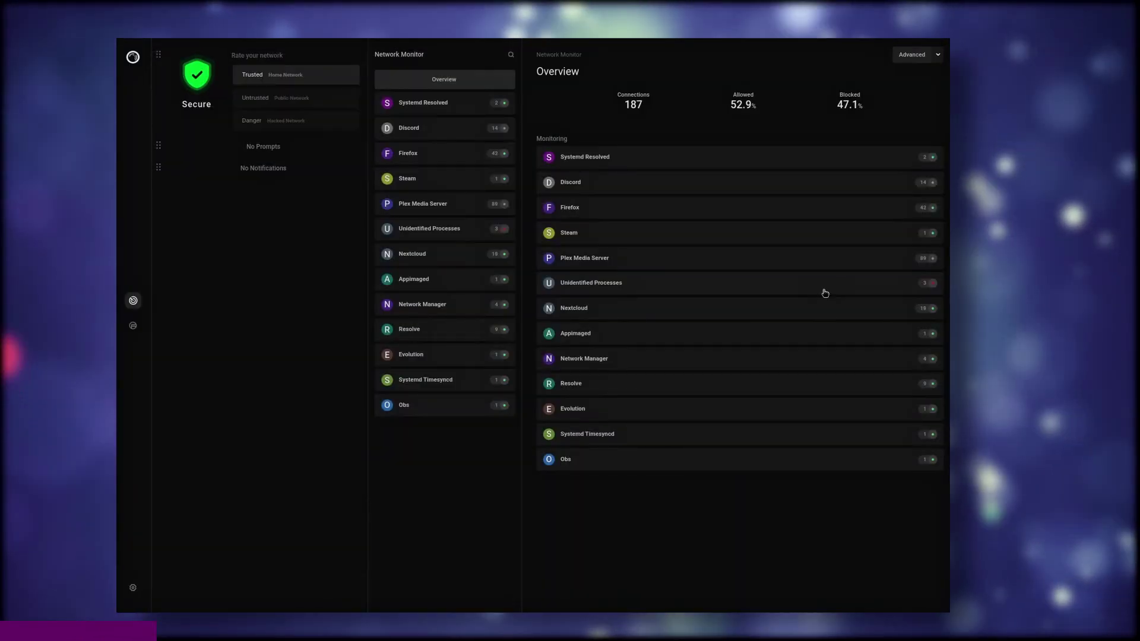
# Open Discord's connection details and expand its Global Peer-to-Peer and cdn.discordapp.com entries.
pyautogui.click(781, 184)
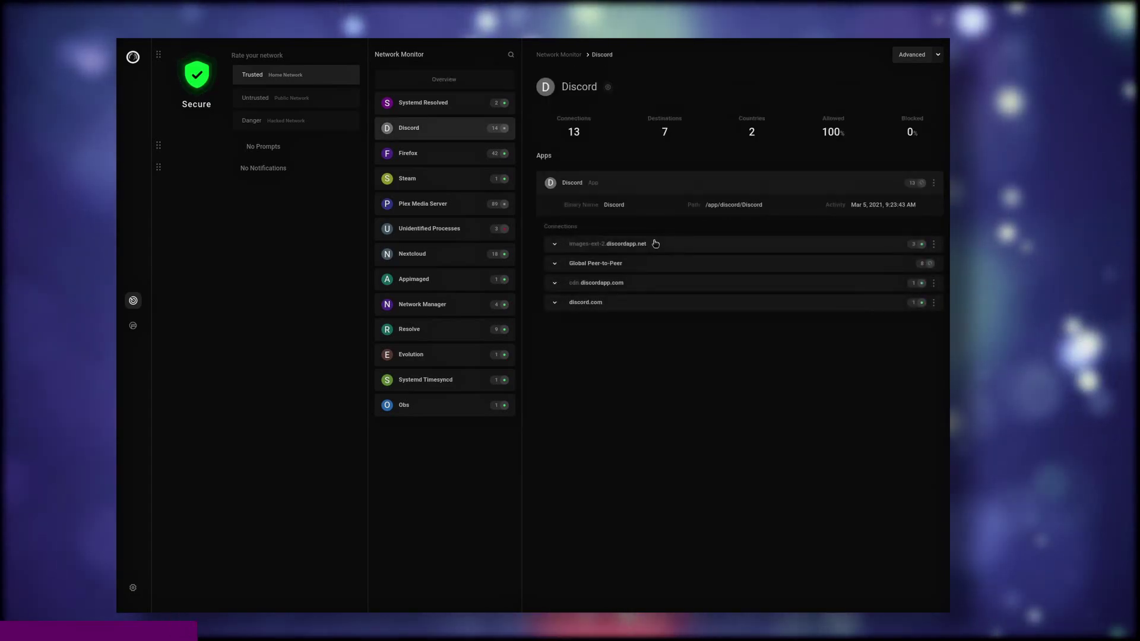
pyautogui.click(849, 263)
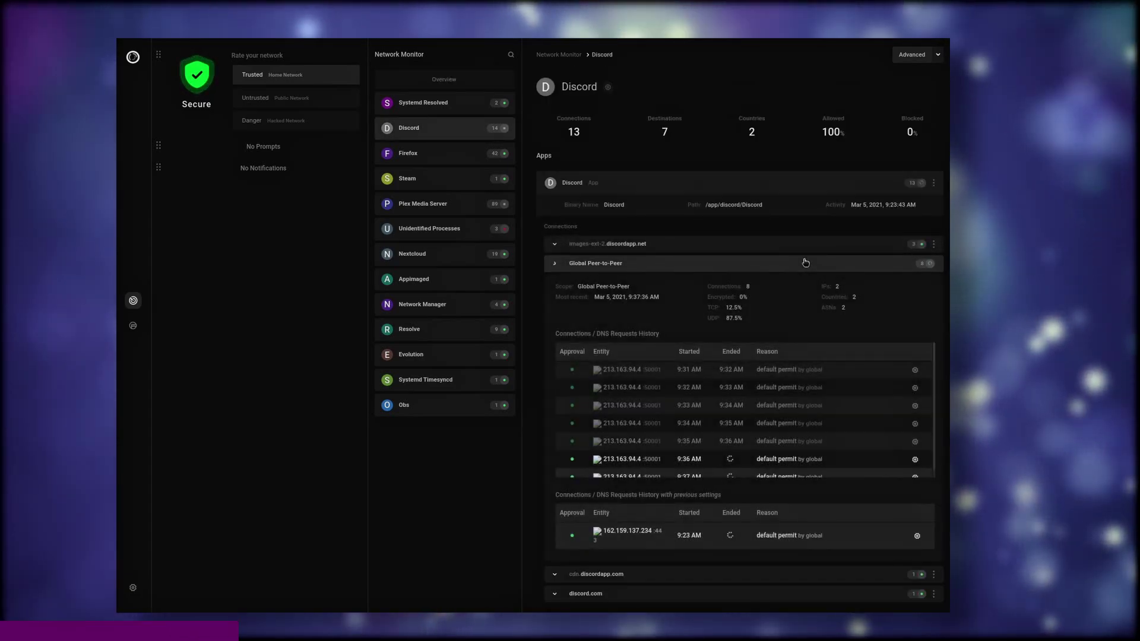
pyautogui.scroll(-1, 704, 390)
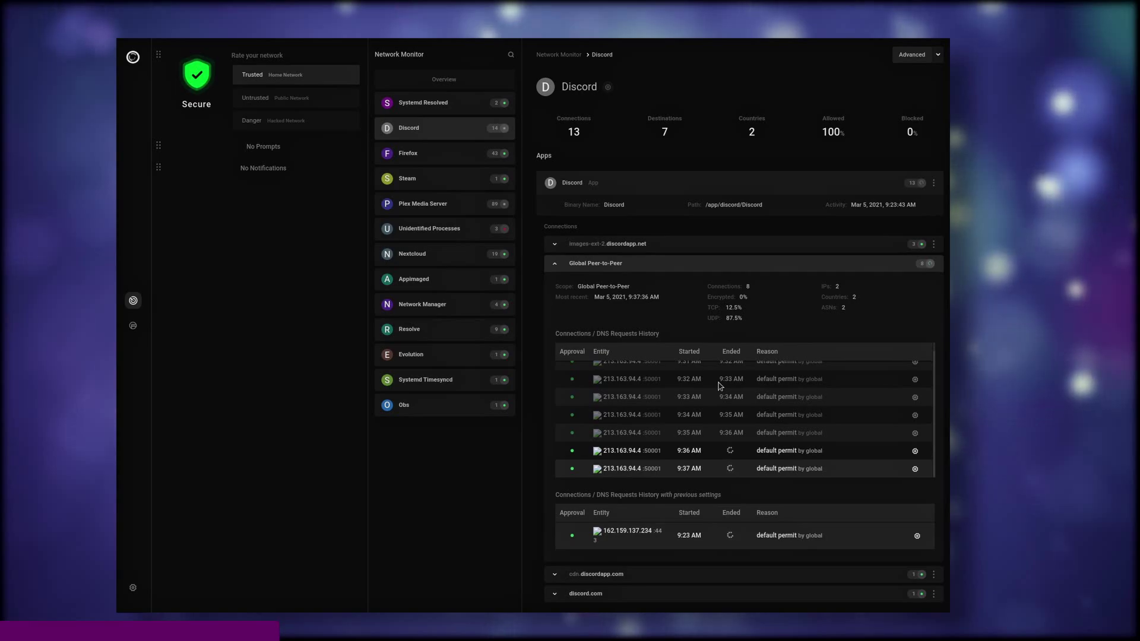
pyautogui.scroll(-2, 685, 544)
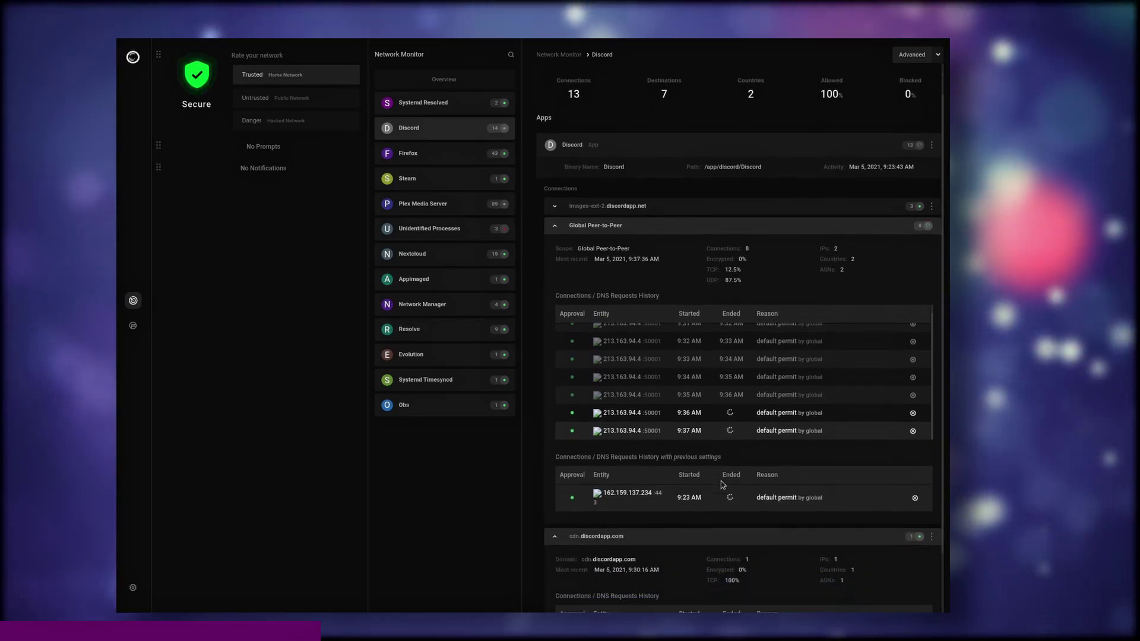
pyautogui.click(685, 542)
pyautogui.scroll(-2, 684, 544)
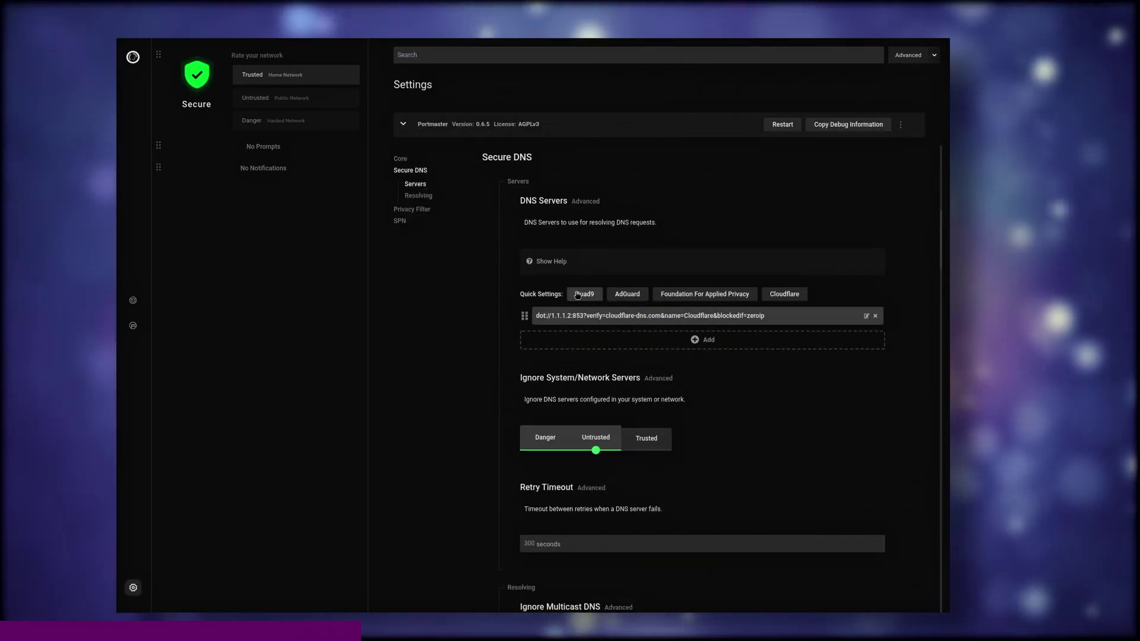
# Look over the Secure DNS server settings, then jump to DNS Filtering and SPN.
pyautogui.moveTo(539, 225); pyautogui.dragTo(623, 223)
pyautogui.click(669, 227)
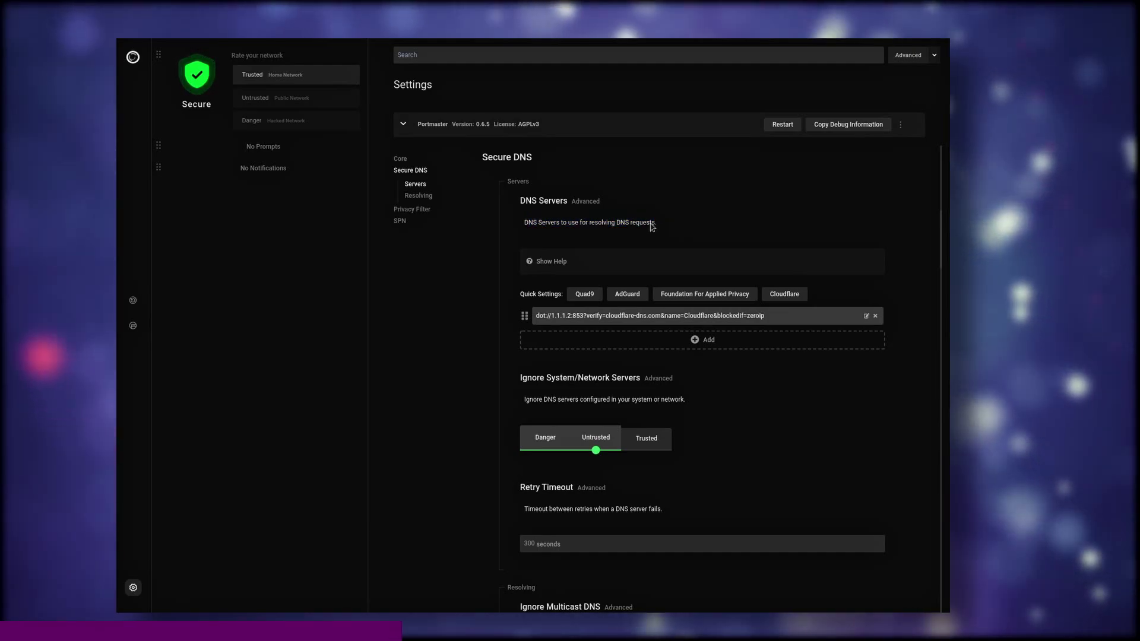
pyautogui.moveTo(550, 316); pyautogui.dragTo(765, 316)
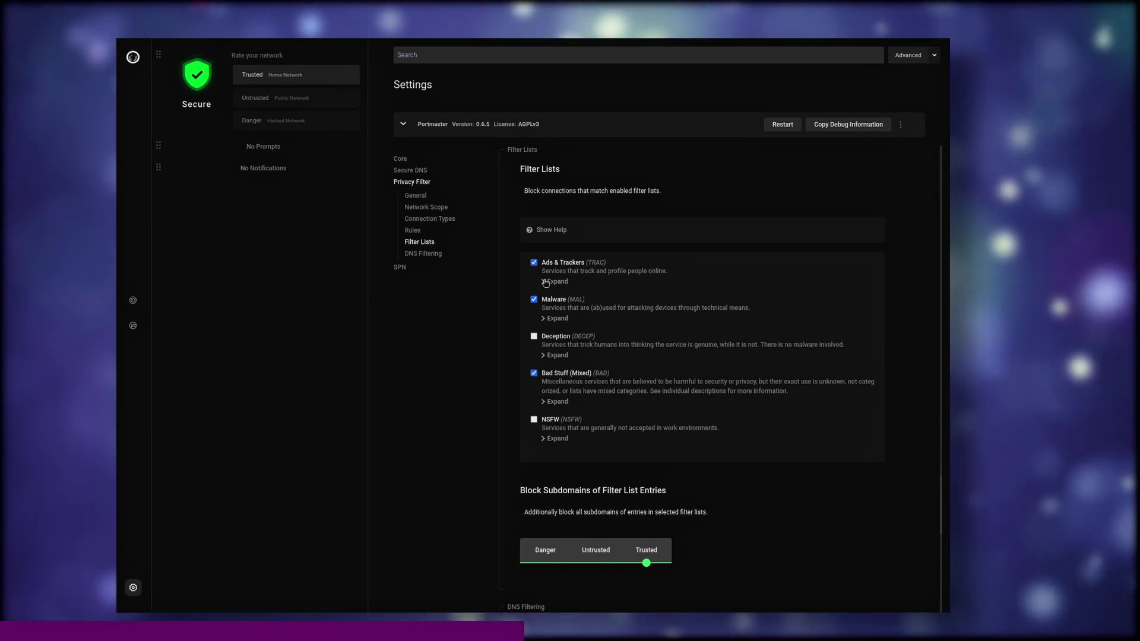
pyautogui.click(423, 253)
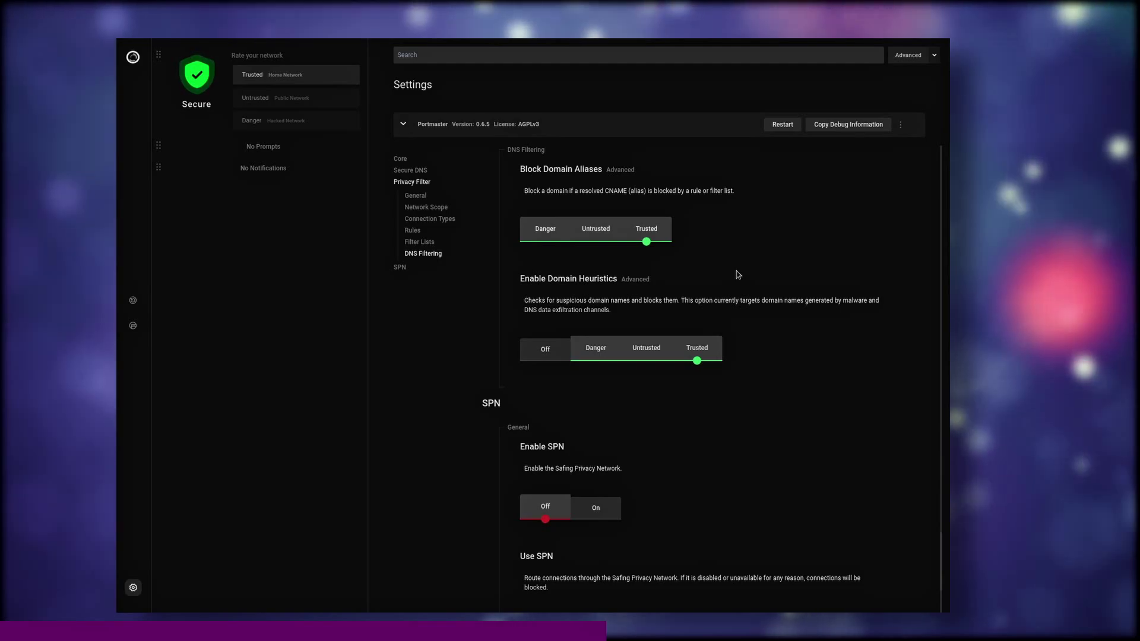
pyautogui.click(400, 268)
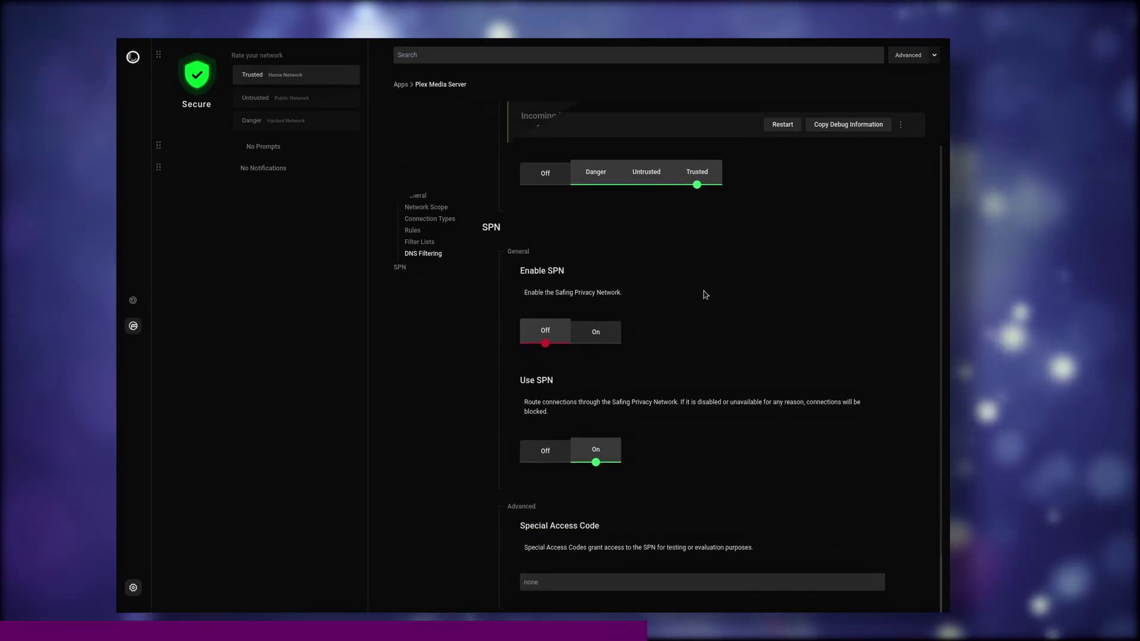
# Unlock Block Internet Access from the global setting in Plex Media Server's settings.
pyautogui.scroll(10, 665, 268)
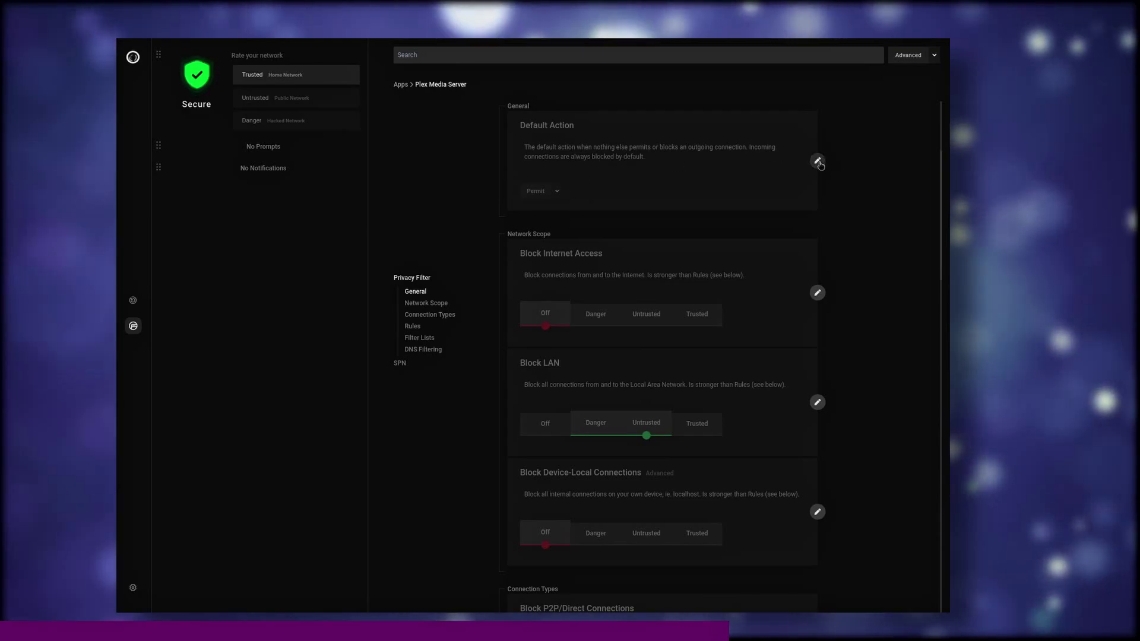
pyautogui.scroll(-1, 766, 257)
pyautogui.scroll(-1, 801, 247)
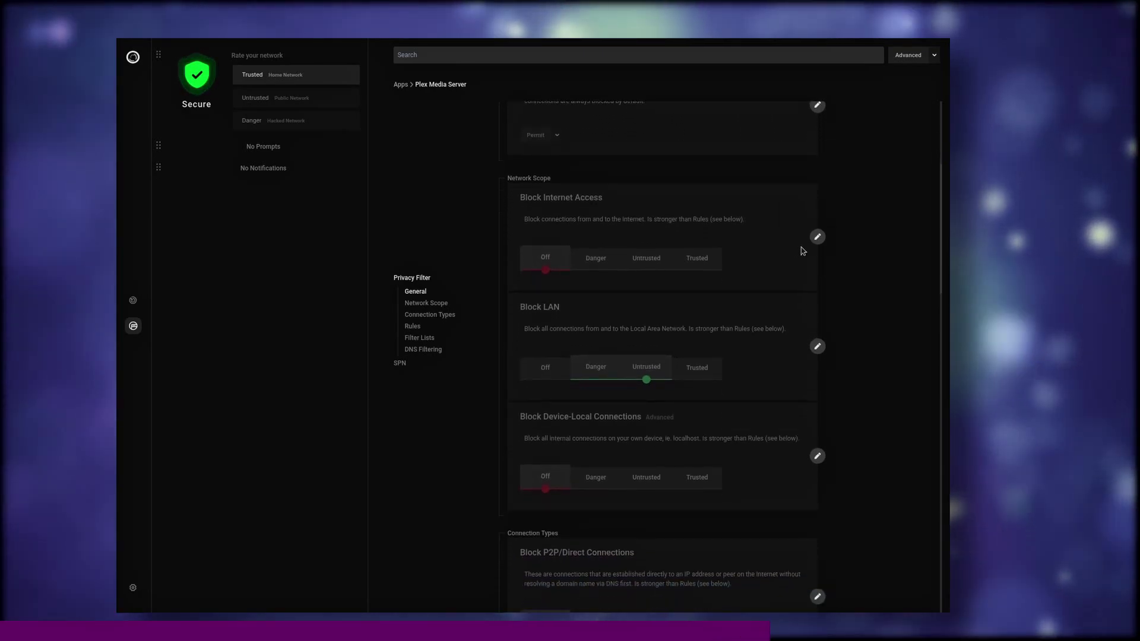
pyautogui.click(817, 237)
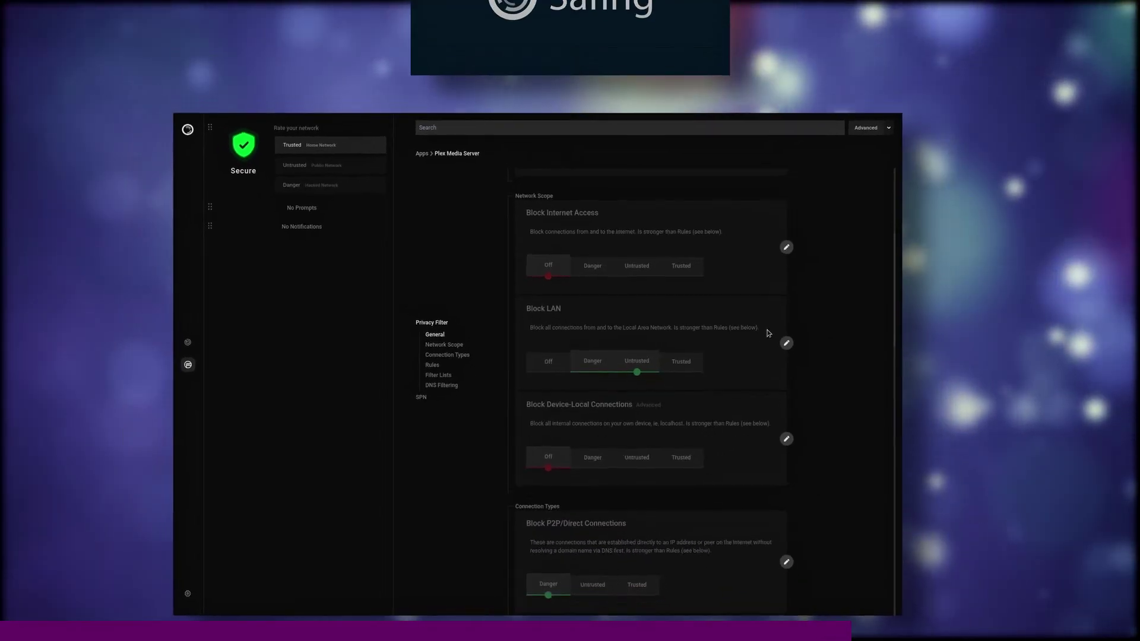
pyautogui.scroll(-10, 796, 289)
pyautogui.scroll(-9, 737, 379)
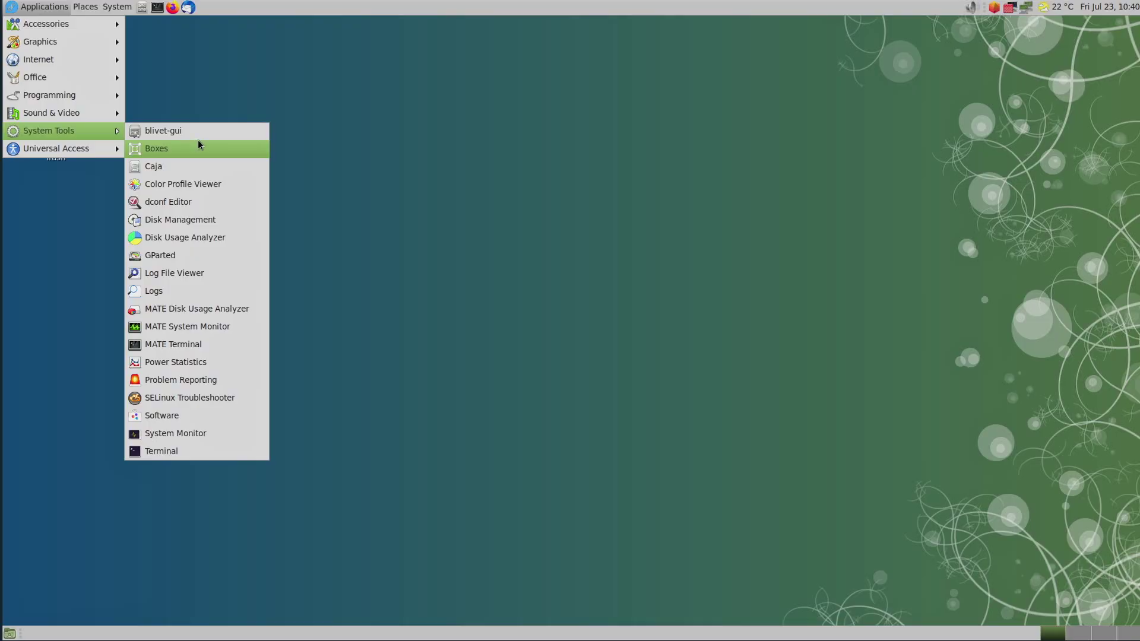
# Open and close Caja's home folder, then the Documents folder from Places.
pyautogui.click(198, 159)
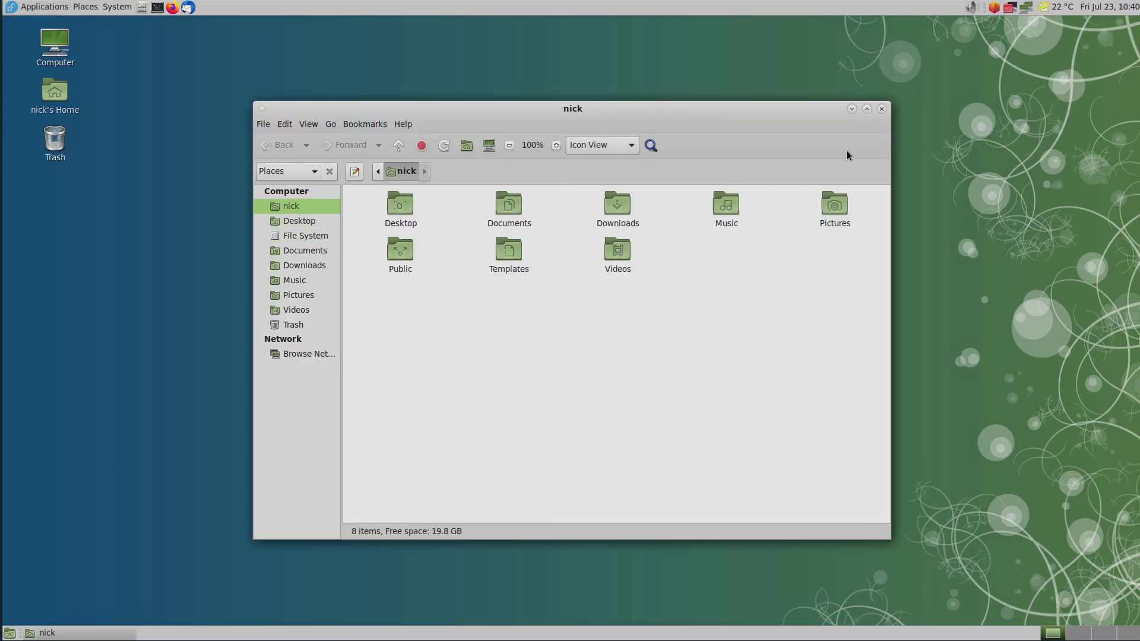
pyautogui.click(883, 110)
pyautogui.click(82, 5)
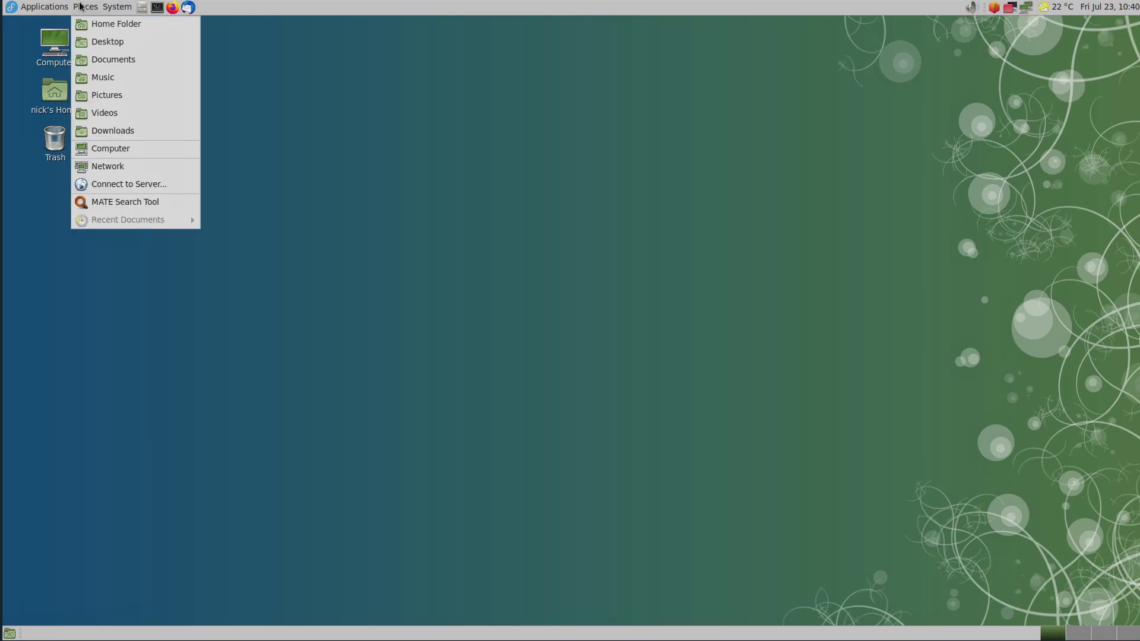
pyautogui.click(98, 60)
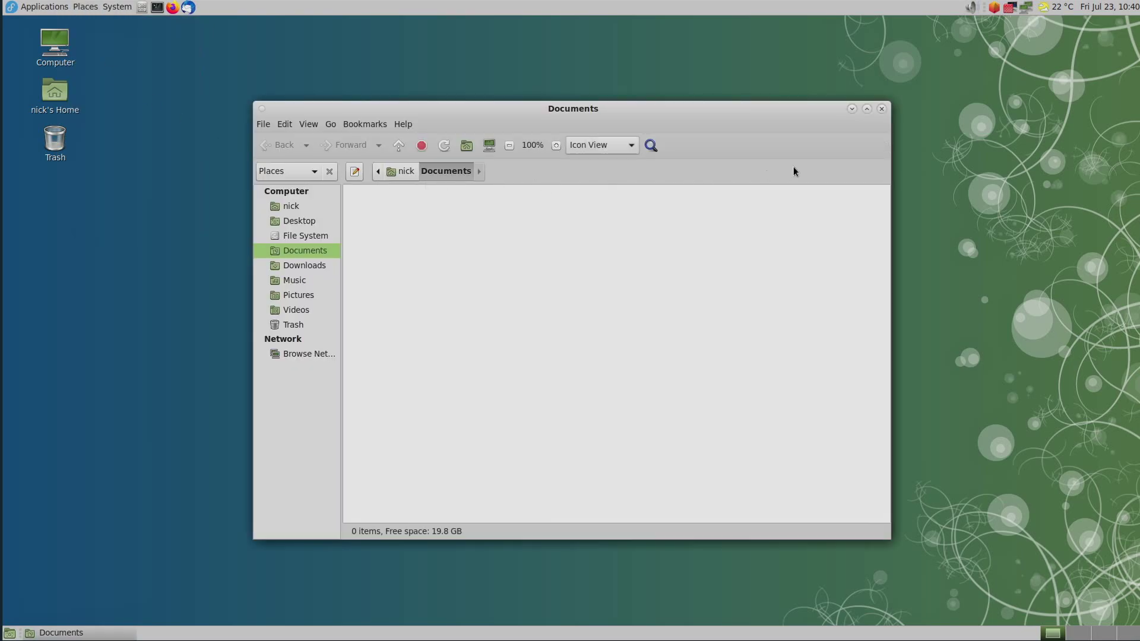
pyautogui.click(883, 110)
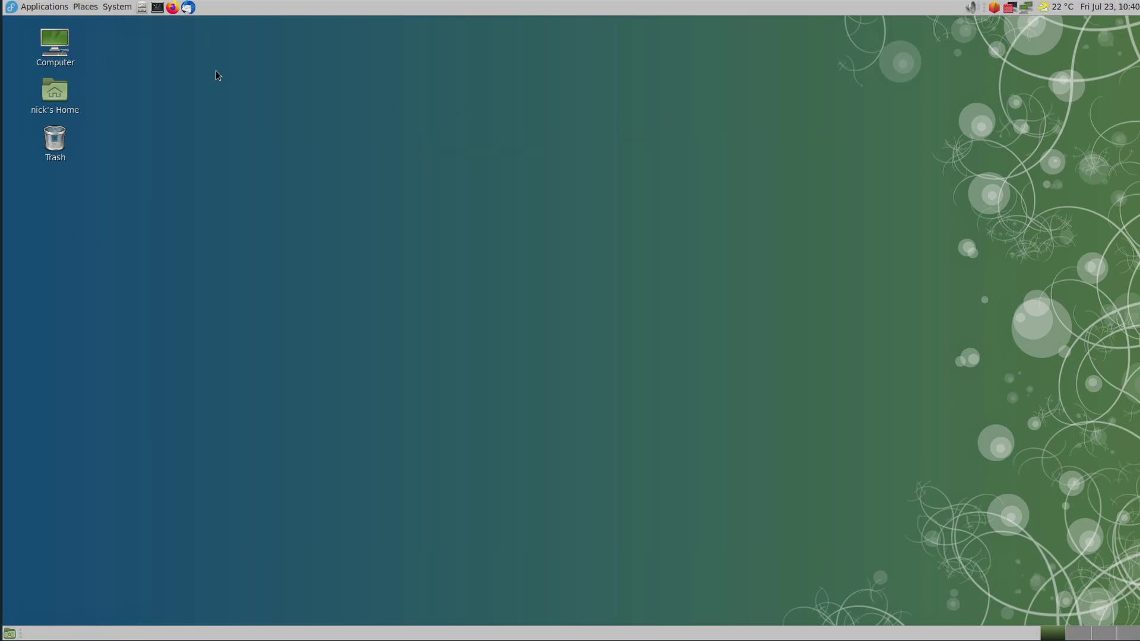
# Open and close the Control Center, then browse the Applications and System menus.
pyautogui.click(118, 8)
pyautogui.click(123, 61)
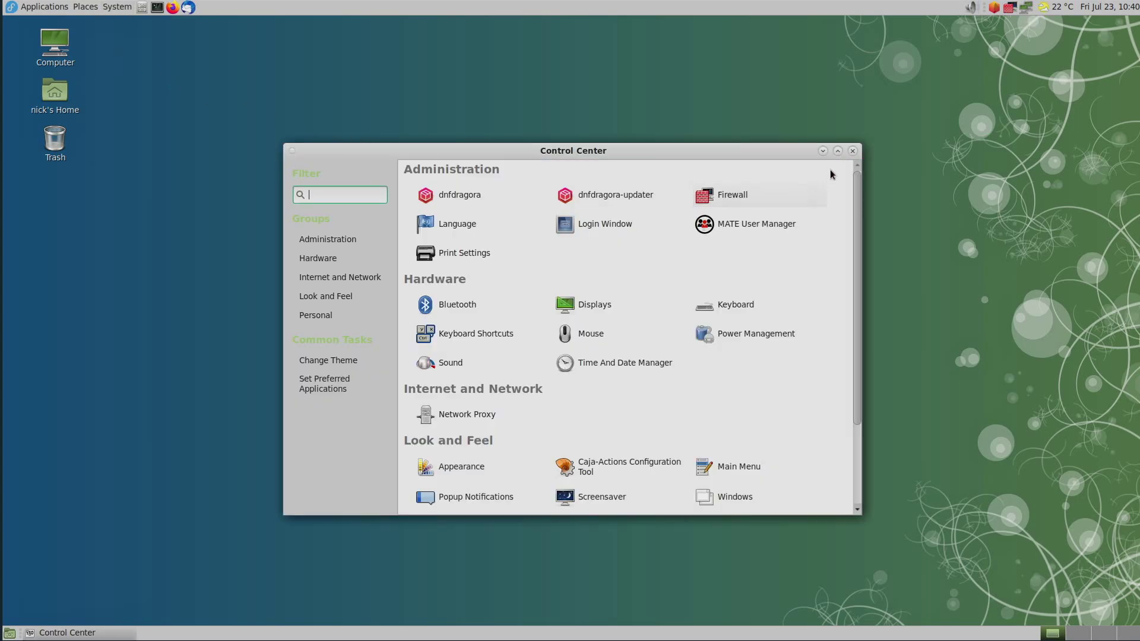
pyautogui.click(853, 152)
pyautogui.click(43, 13)
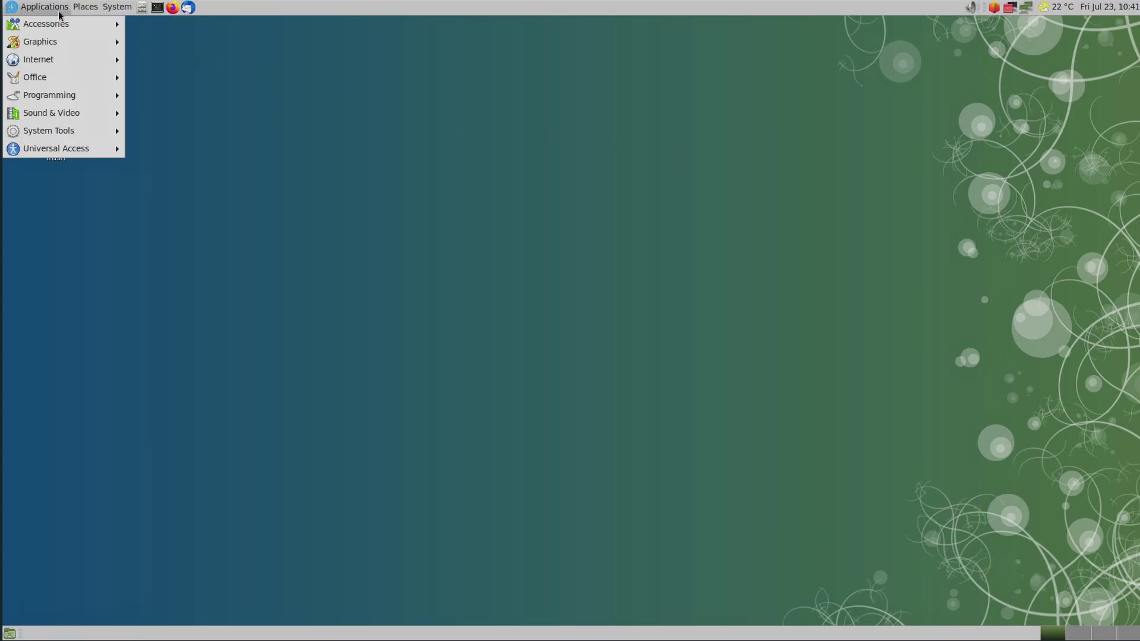
pyautogui.moveTo(110, 12)
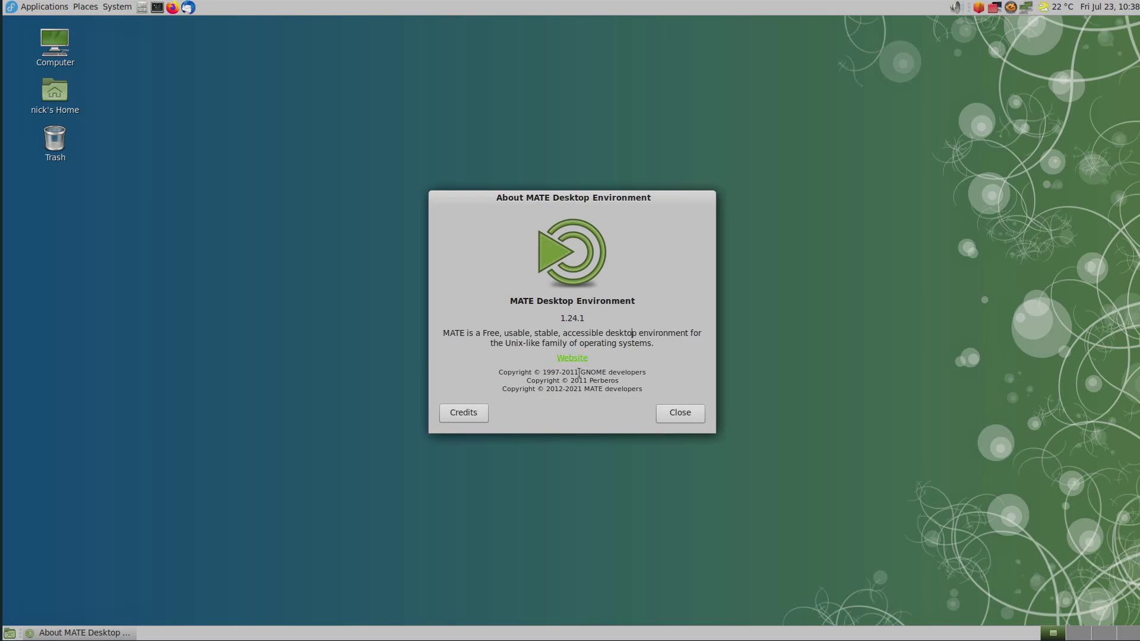
# Dismiss the About MATE dialog and browse the Applications and System > Administration menus.
pyautogui.click(681, 413)
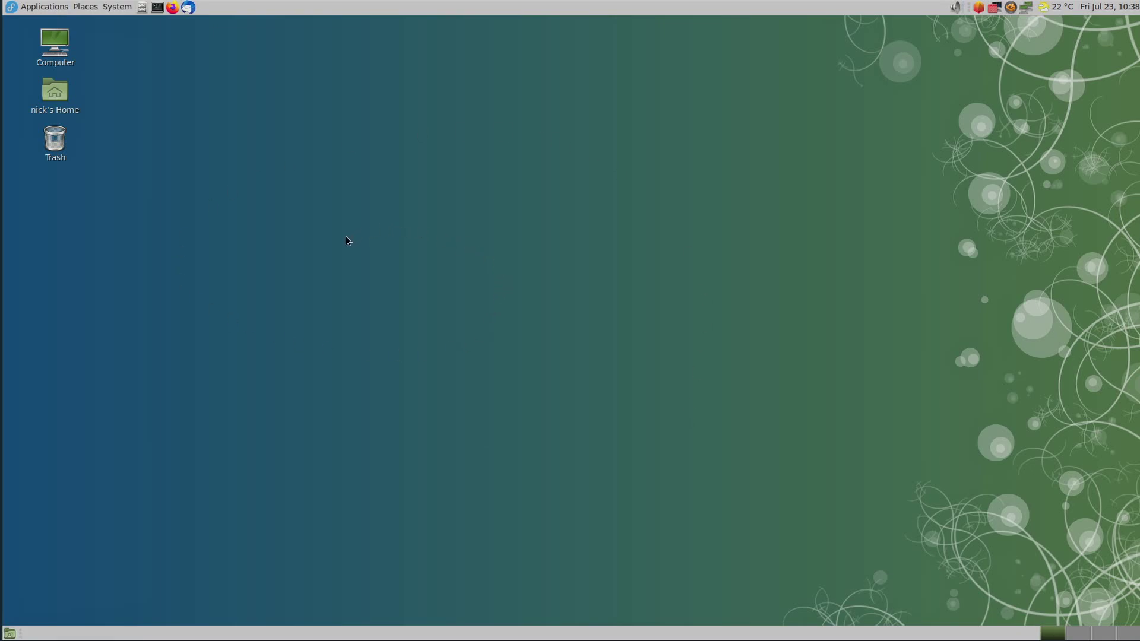
pyautogui.click(45, 8)
pyautogui.moveTo(125, 11)
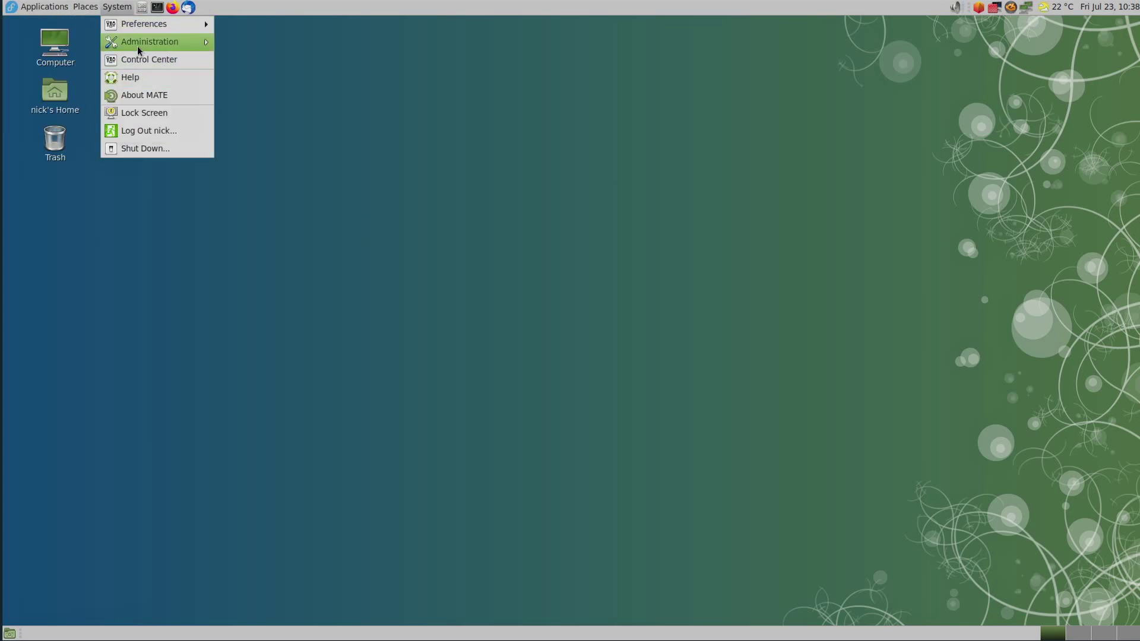
pyautogui.moveTo(138, 46)
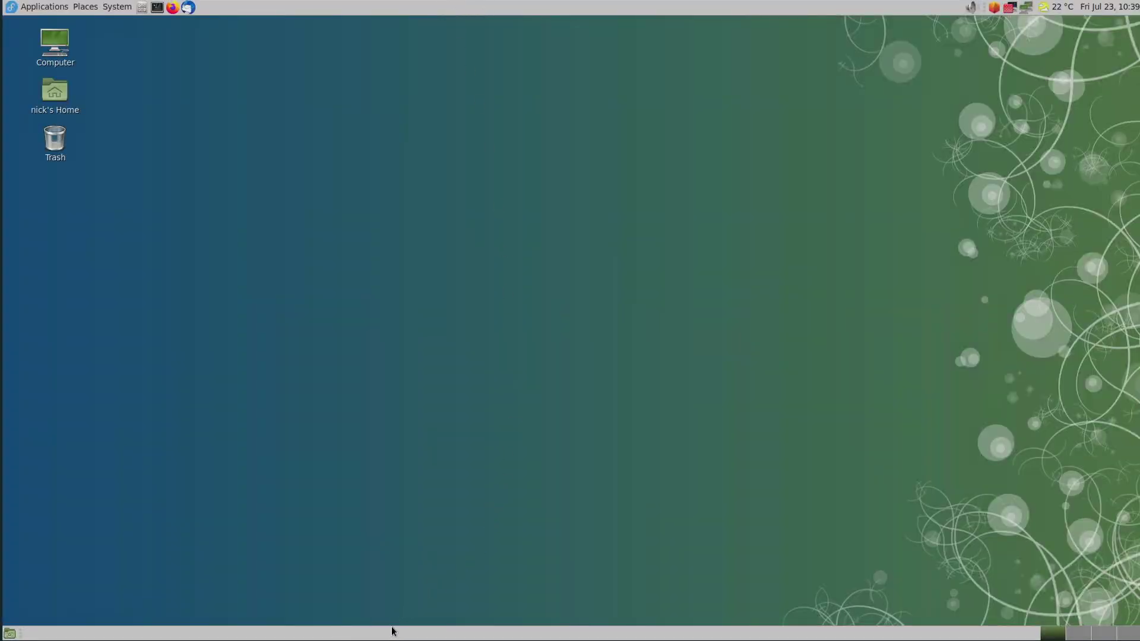
# Browse the Applications and System menus, then dismiss them.
pyautogui.click(48, 11)
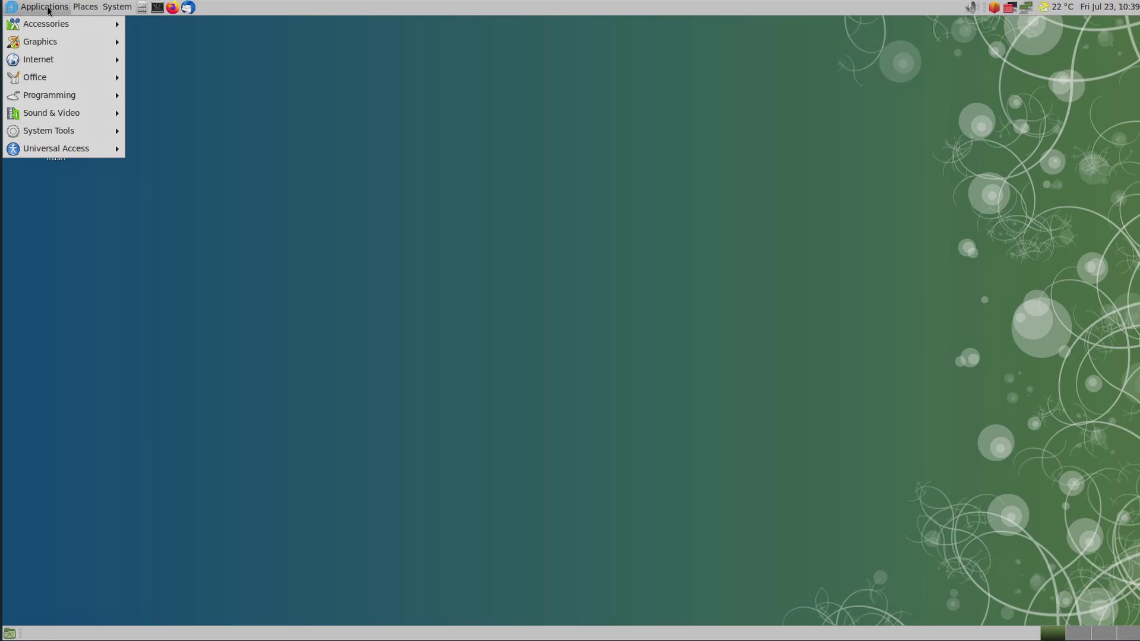
pyautogui.moveTo(112, 9)
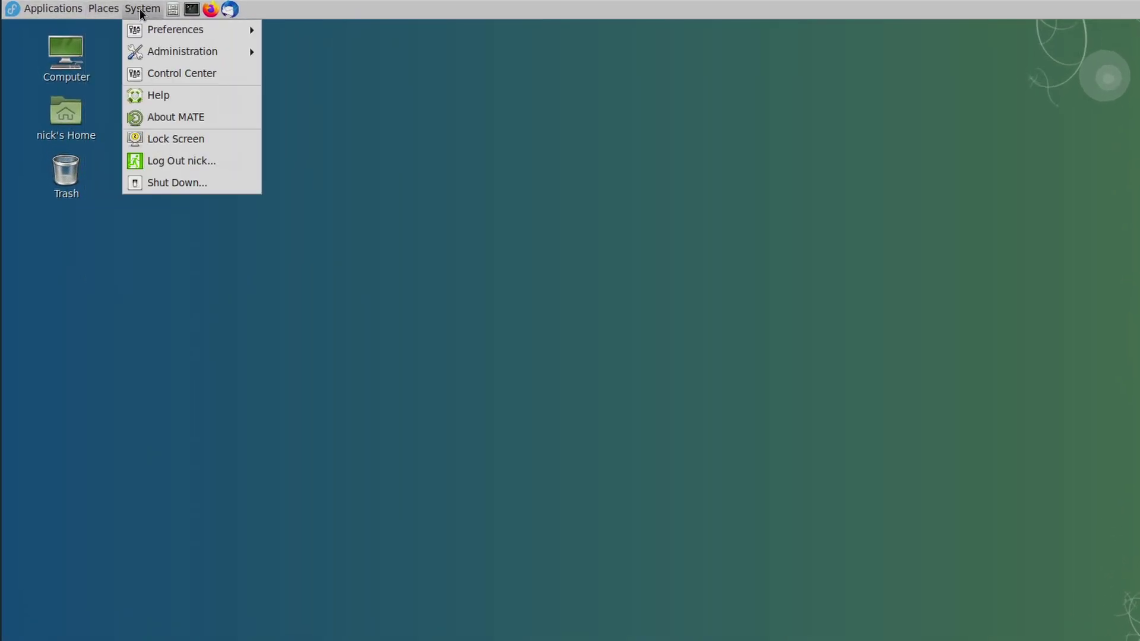
pyautogui.click(191, 10)
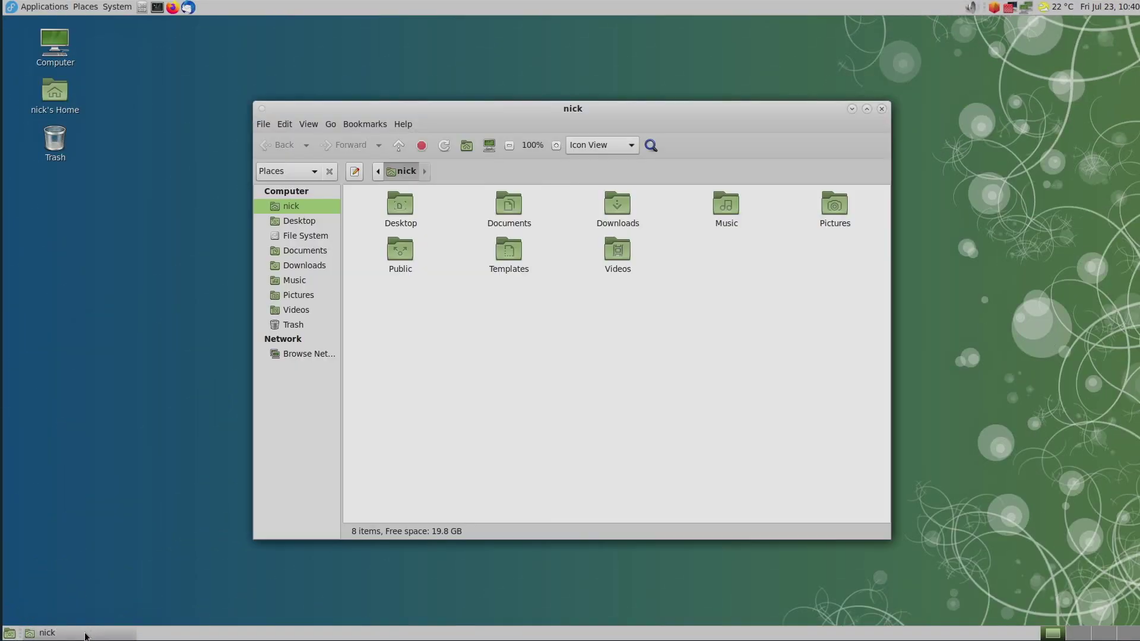
# Minimize and restore the home folder, switch workspaces and back, then close it.
pyautogui.click(85, 634)
pyautogui.click(85, 634)
pyautogui.click(1079, 635)
pyautogui.click(1053, 635)
pyautogui.hotkey('alt', 'F4')
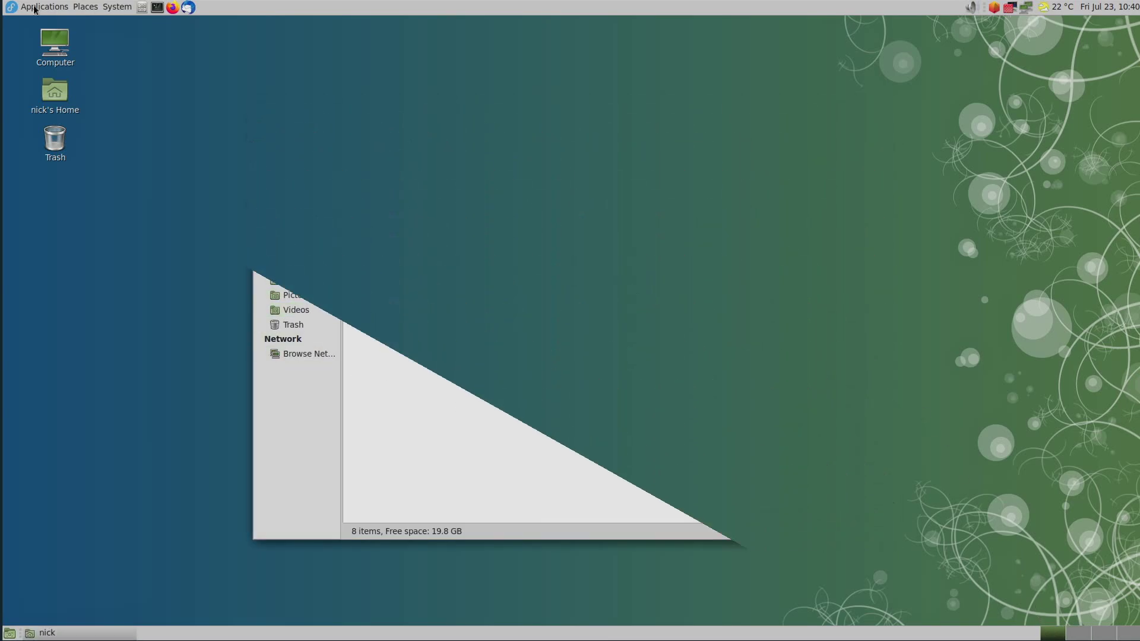
# Browse the System > Preferences submenus and return to the Applications menu.
pyautogui.click(34, 7)
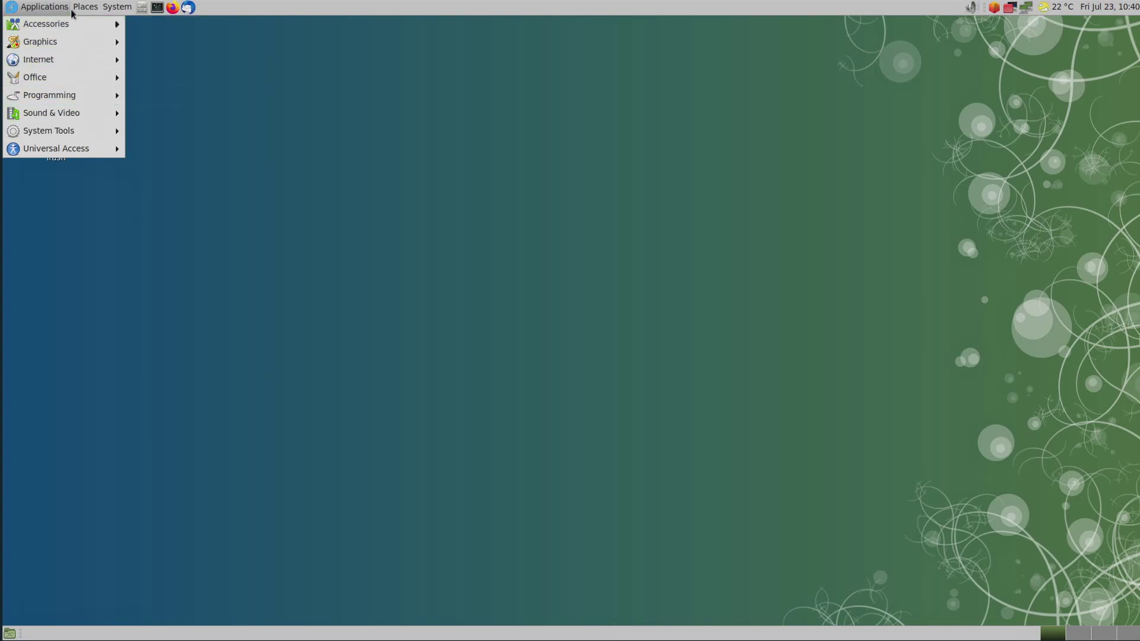
pyautogui.moveTo(85, 7)
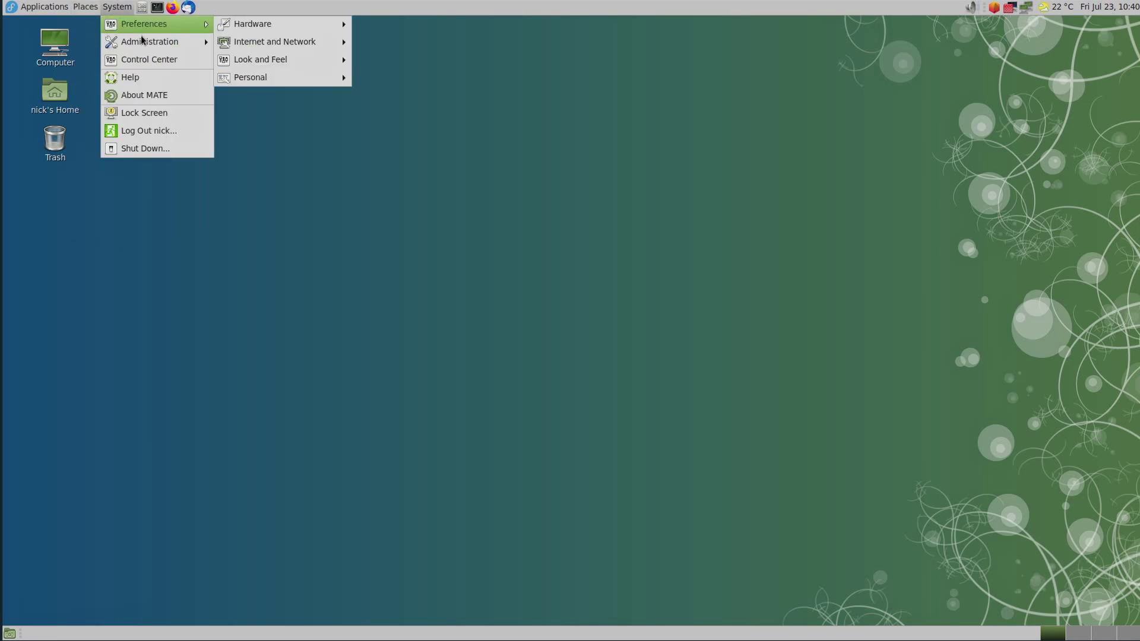
pyautogui.moveTo(150, 44)
pyautogui.moveTo(205, 25)
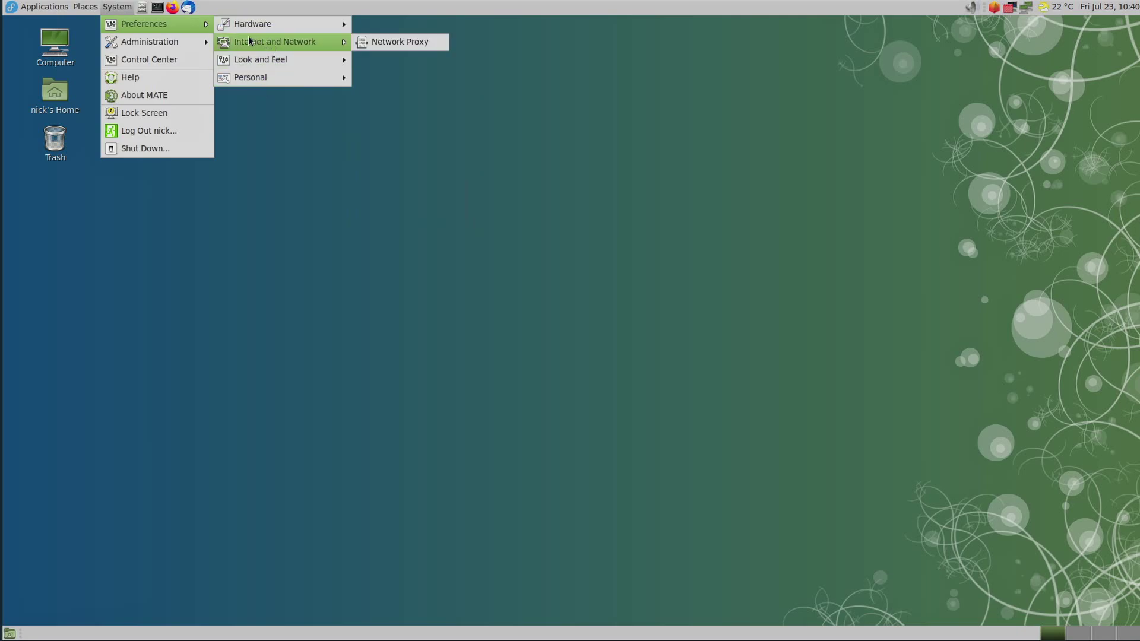
pyautogui.moveTo(38, 8)
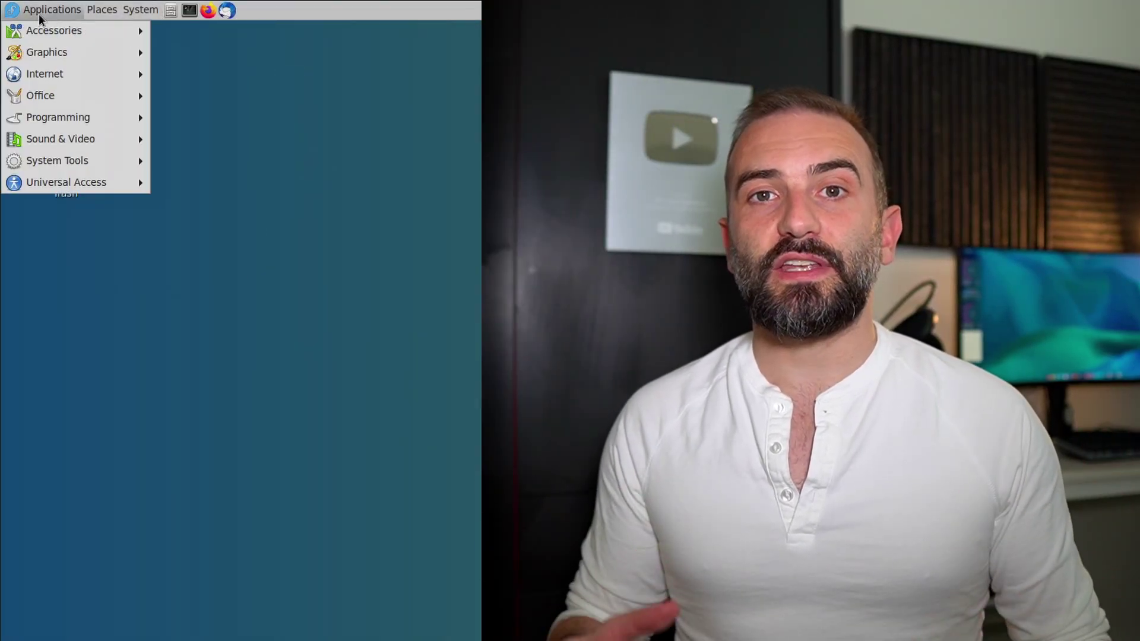
# Launch the Caja file manager from Applications > System Tools.
pyautogui.moveTo(33, 53)
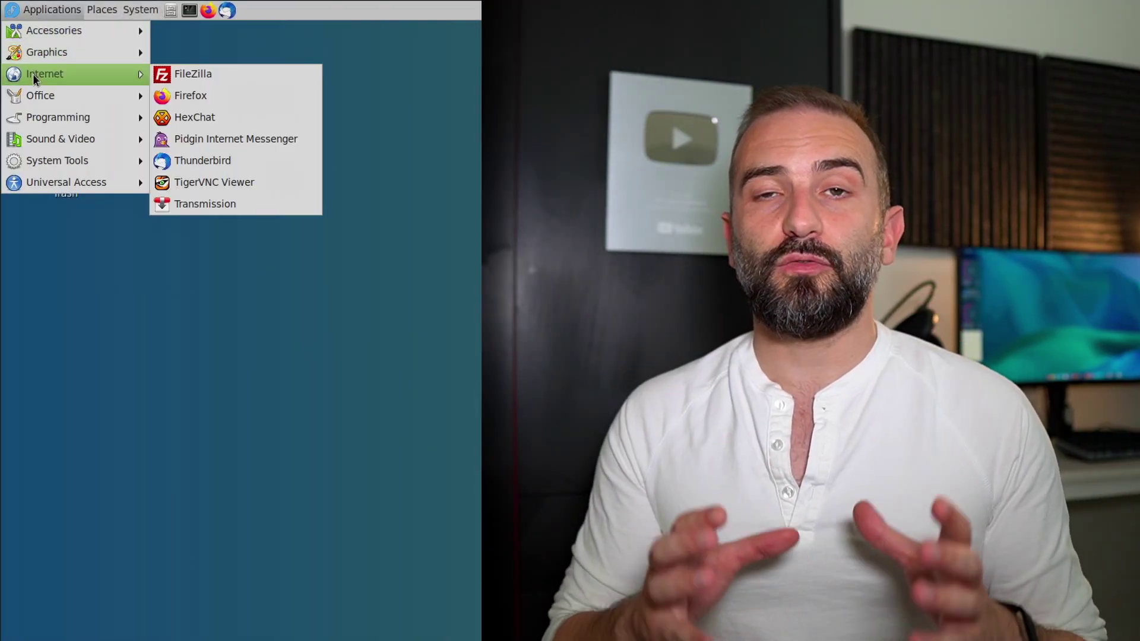
pyautogui.moveTo(30, 119)
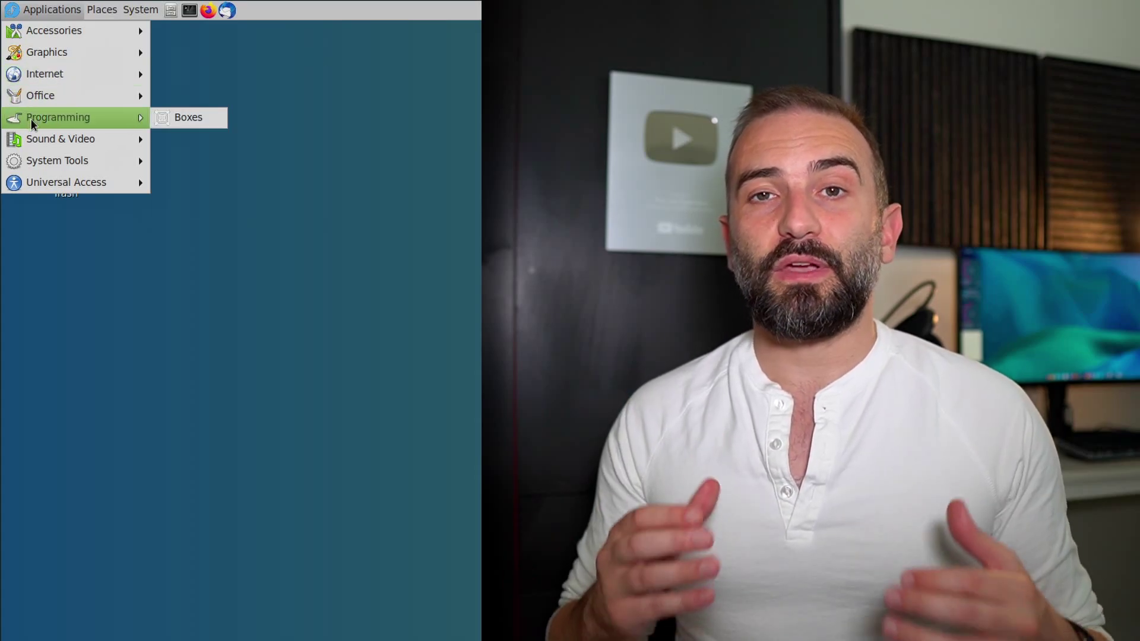
pyautogui.moveTo(85, 170)
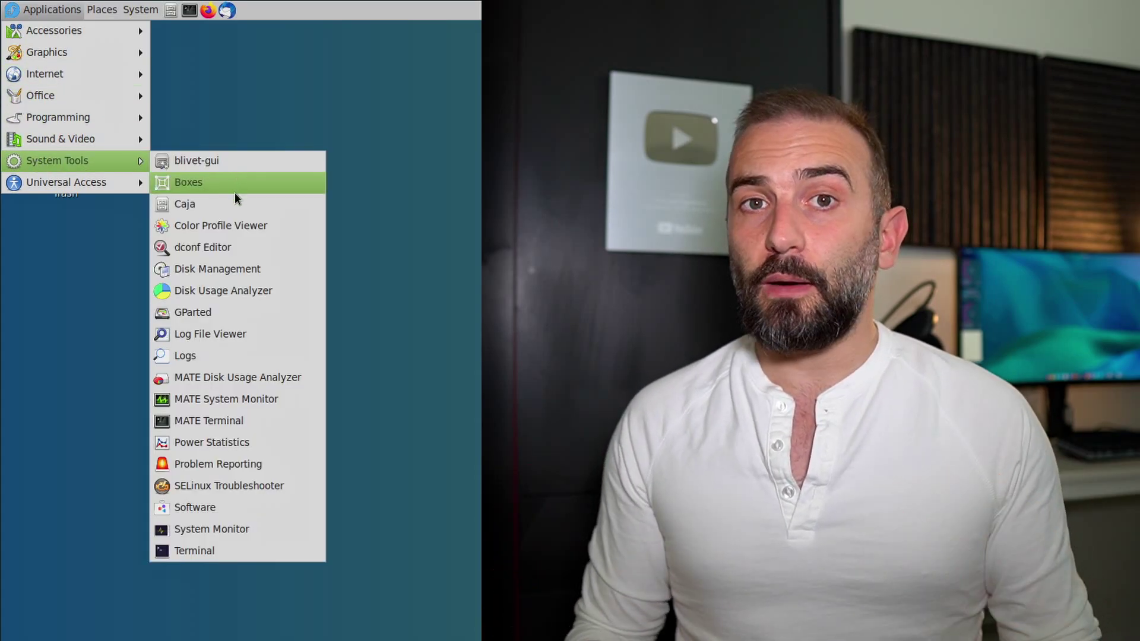
pyautogui.click(232, 202)
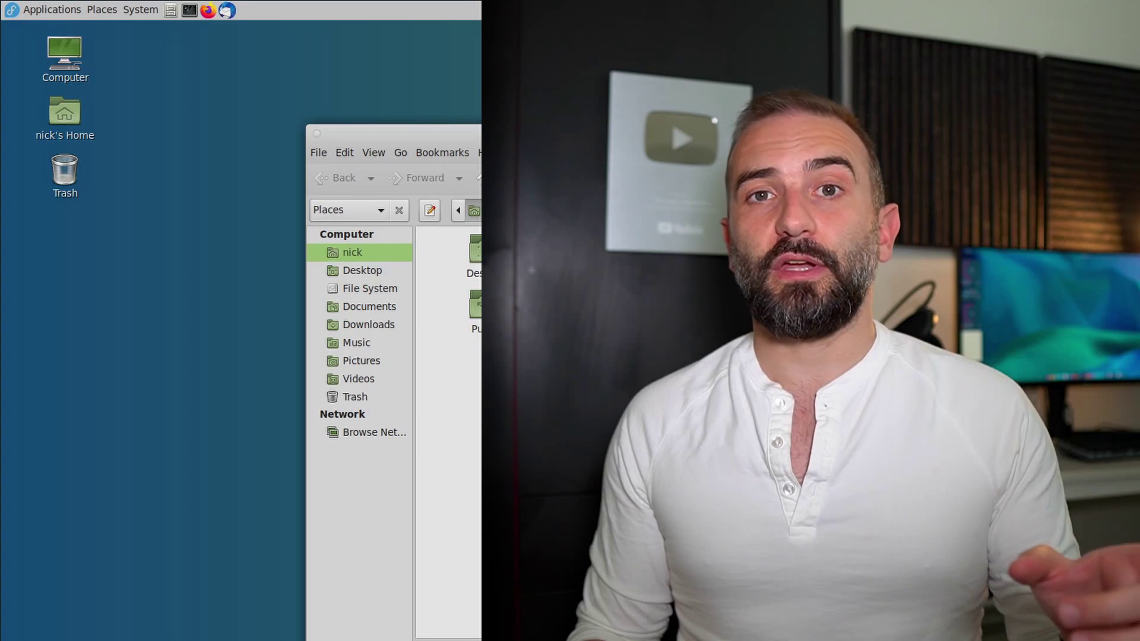
# Open Places > Documents, then launch the Control Center from the System menu.
pyautogui.click(95, 8)
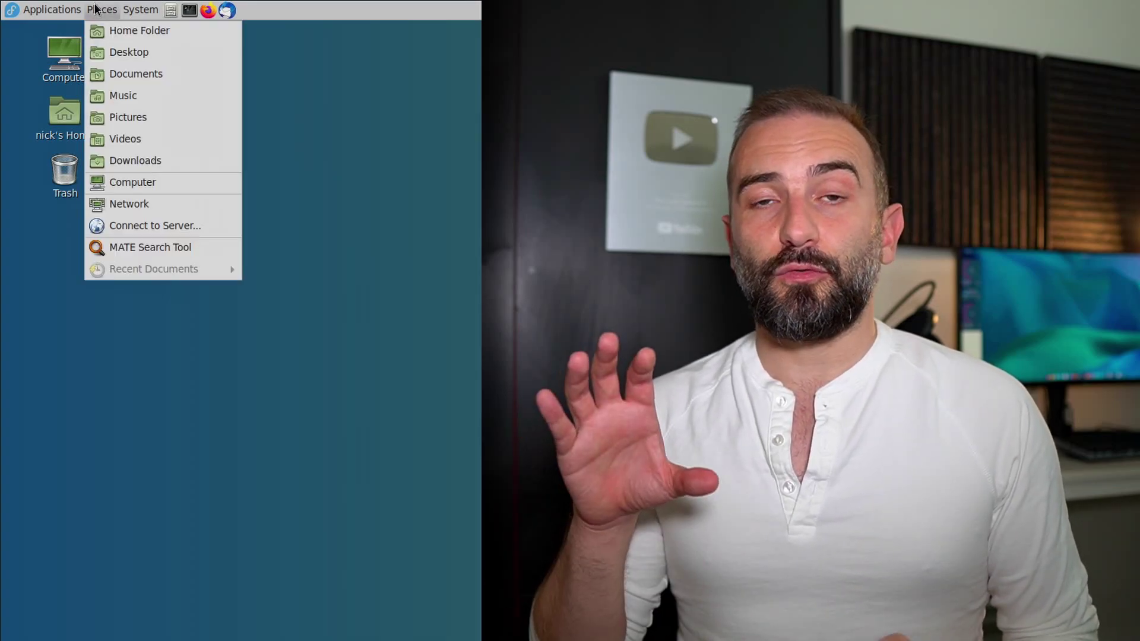
pyautogui.click(125, 71)
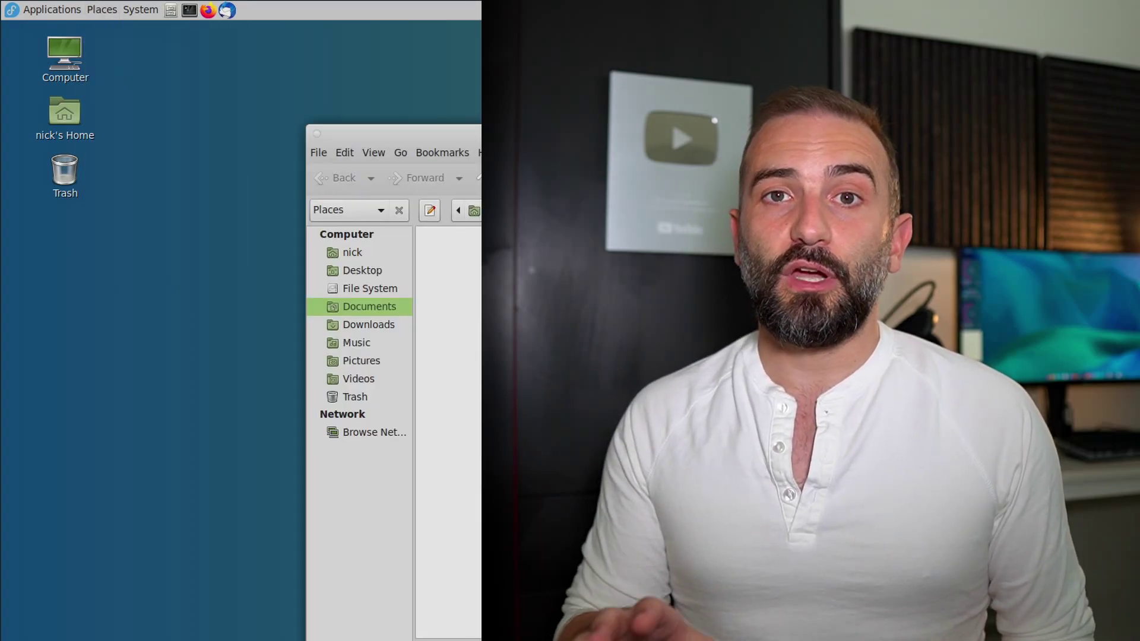
pyautogui.click(140, 10)
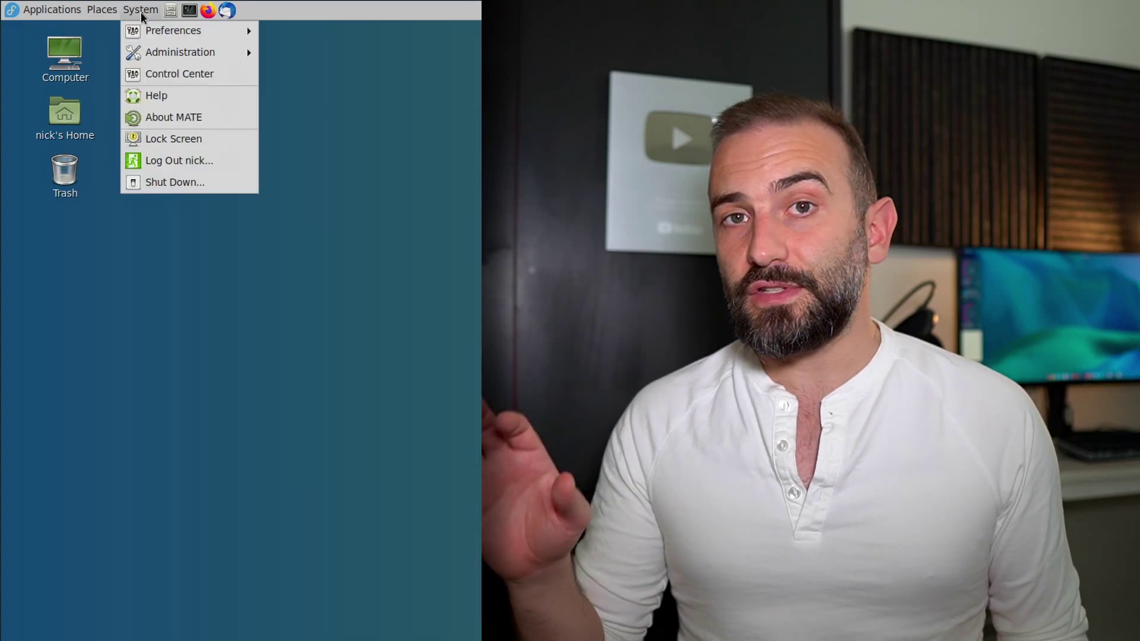
pyautogui.click(144, 71)
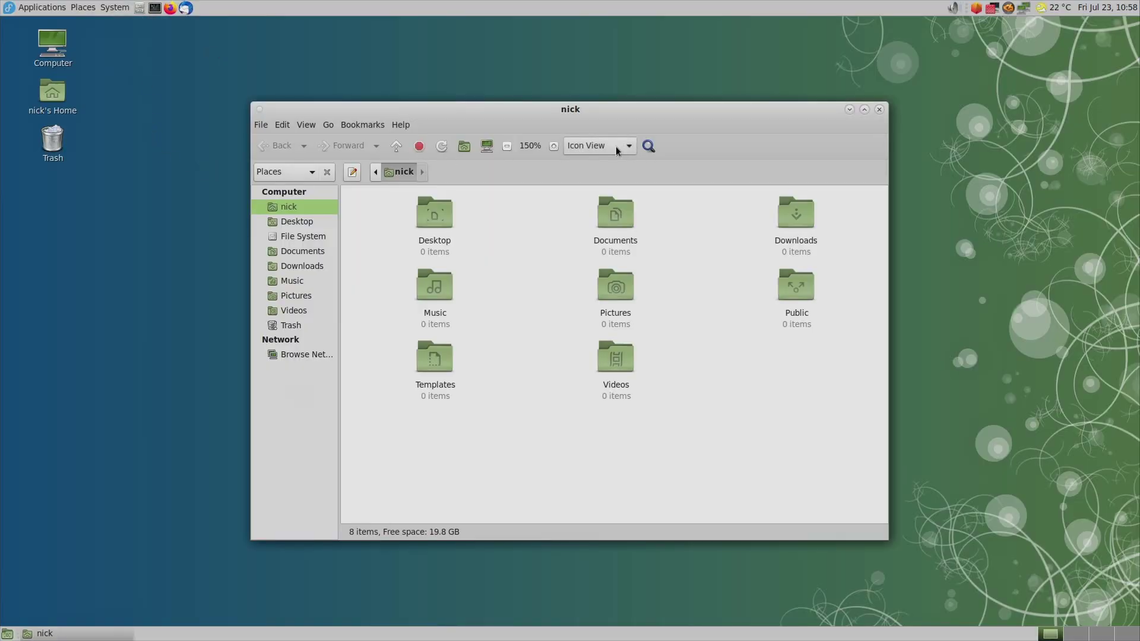
# Close the home folder window, then open MATE Terminal and close it again.
pyautogui.click(879, 109)
pyautogui.click(154, 10)
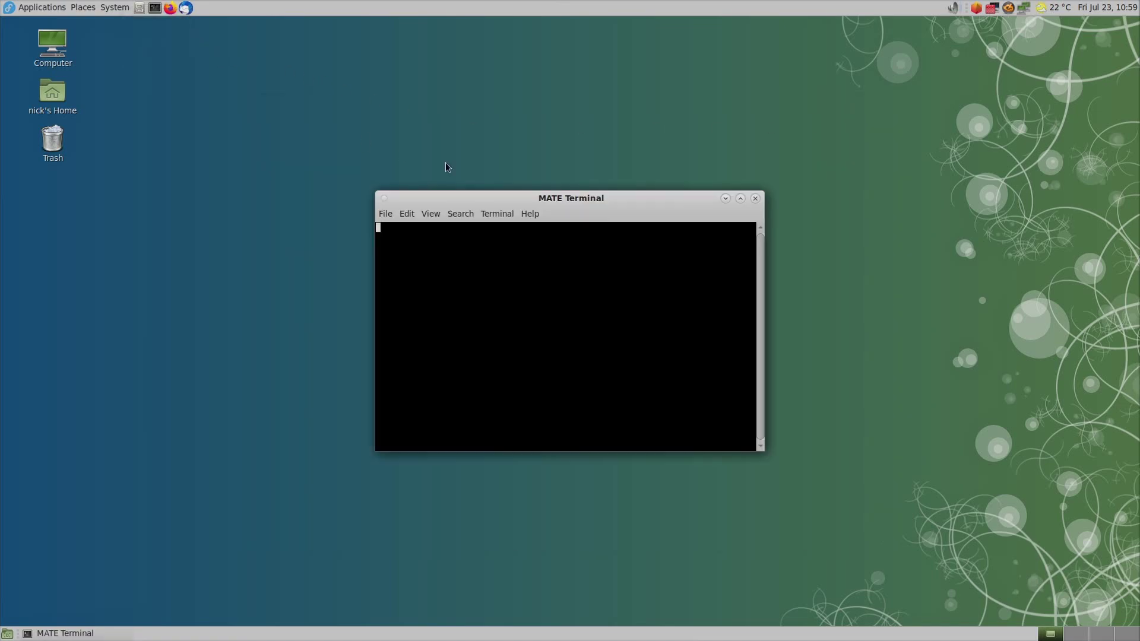
pyautogui.click(756, 200)
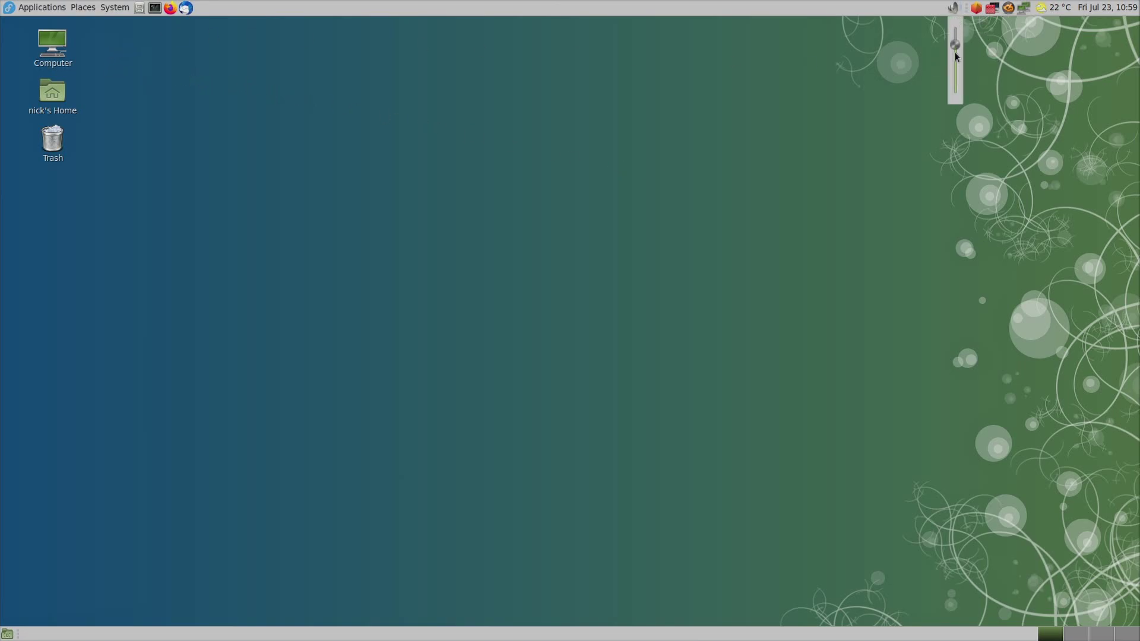
# View the calendar, then connect to Wired connection 1 from the network tray icon.
pyautogui.click(1082, 9)
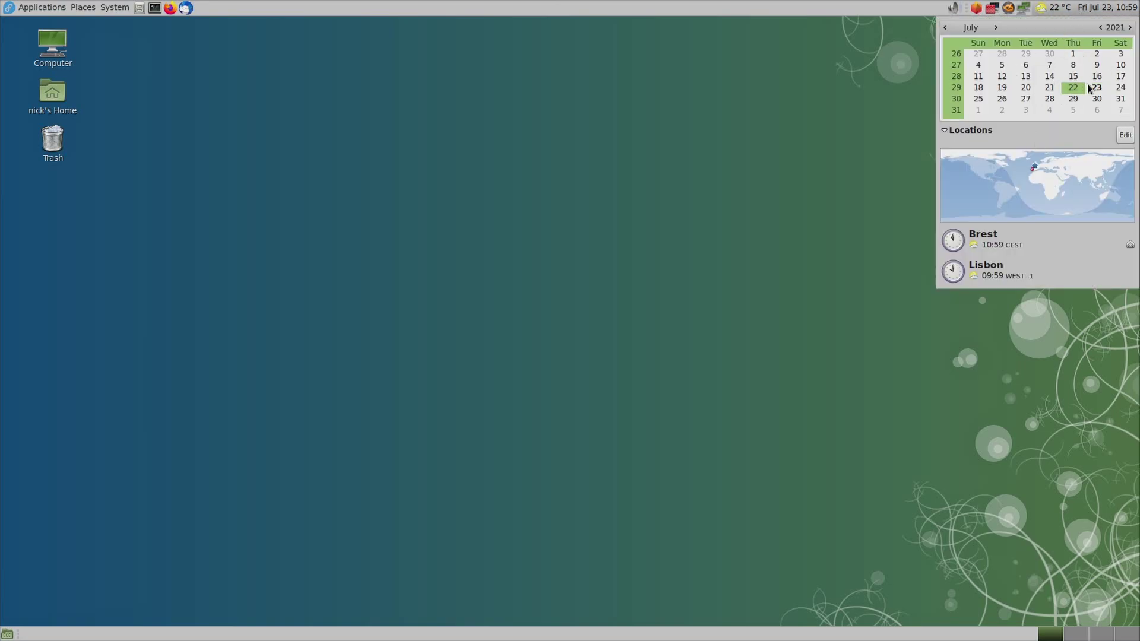
pyautogui.click(1073, 76)
pyautogui.click(1099, 11)
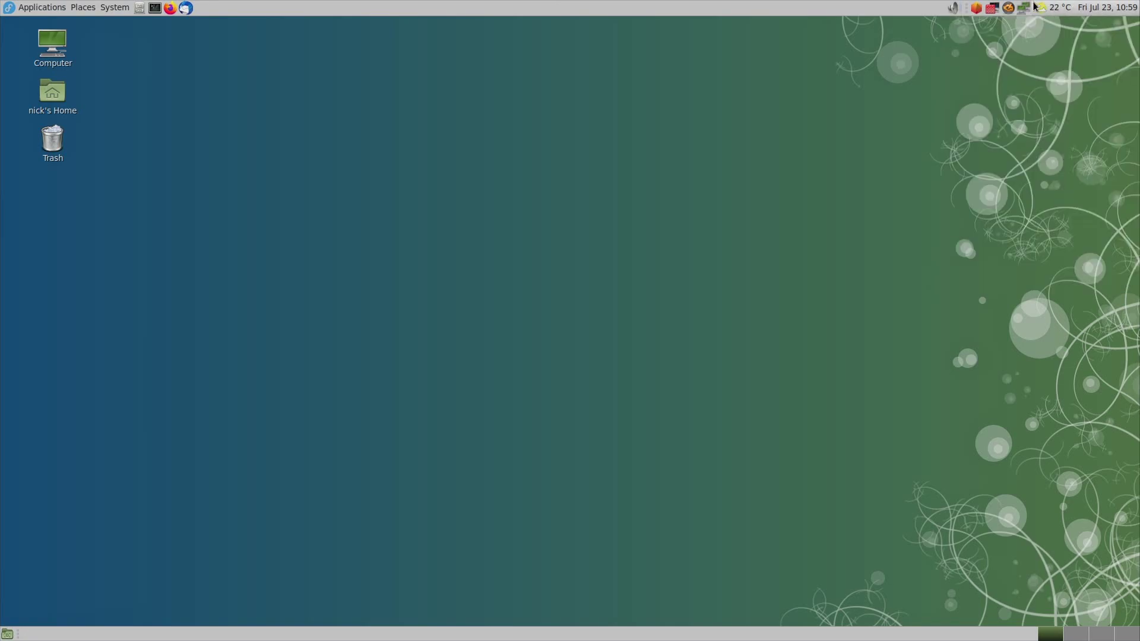
pyautogui.click(1025, 7)
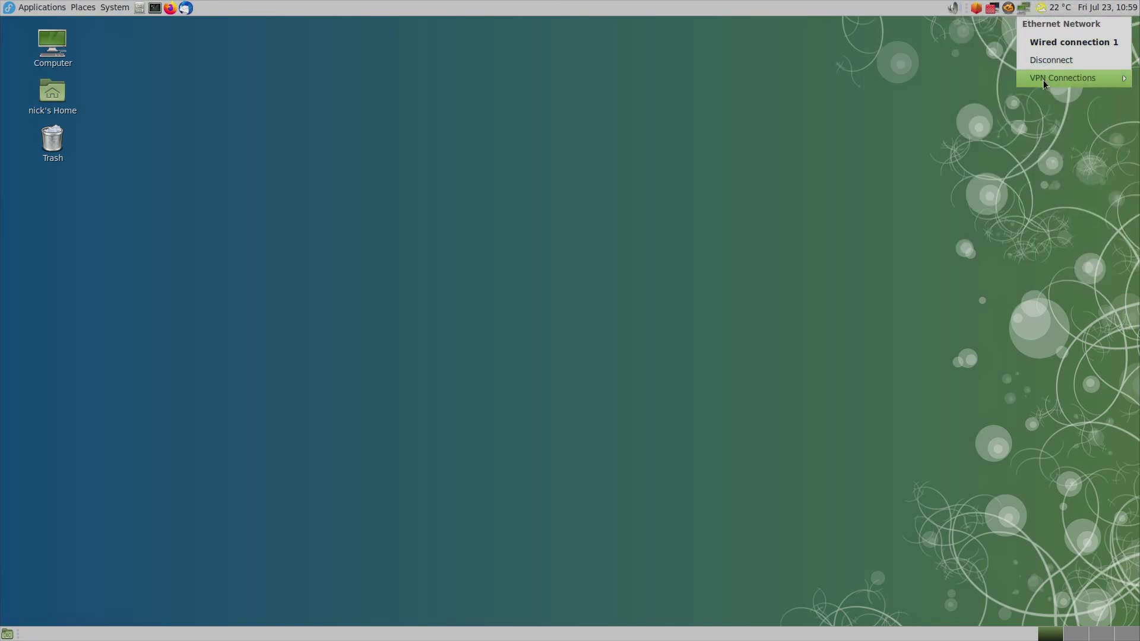
pyautogui.click(1046, 43)
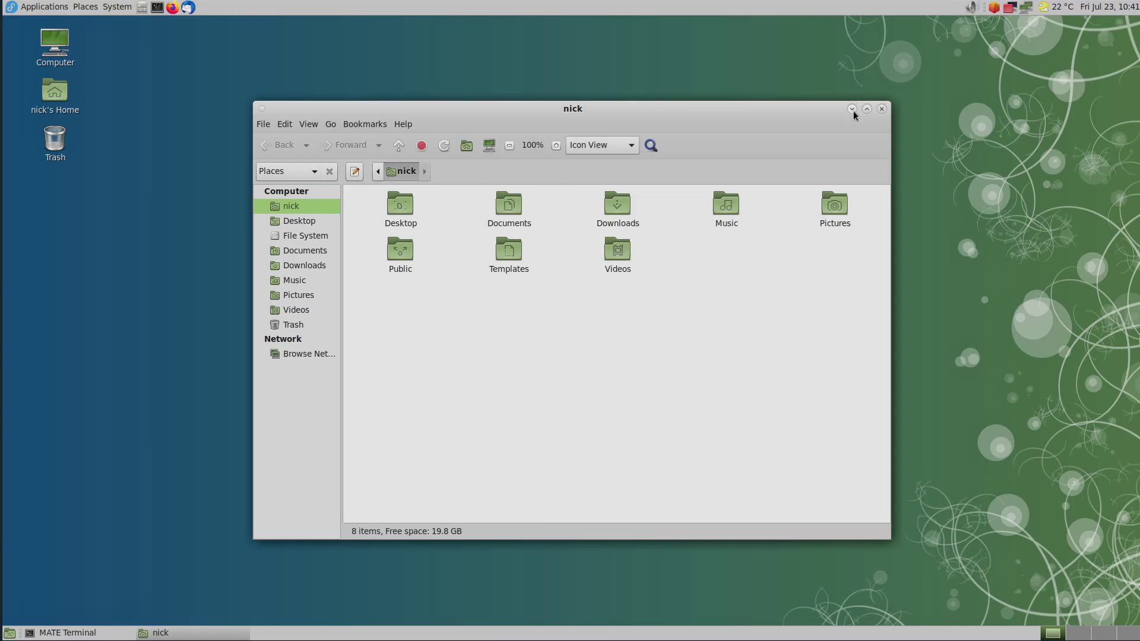
# Minimize and restore the home folder and terminal windows, then reveal the desktop.
pyautogui.click(853, 109)
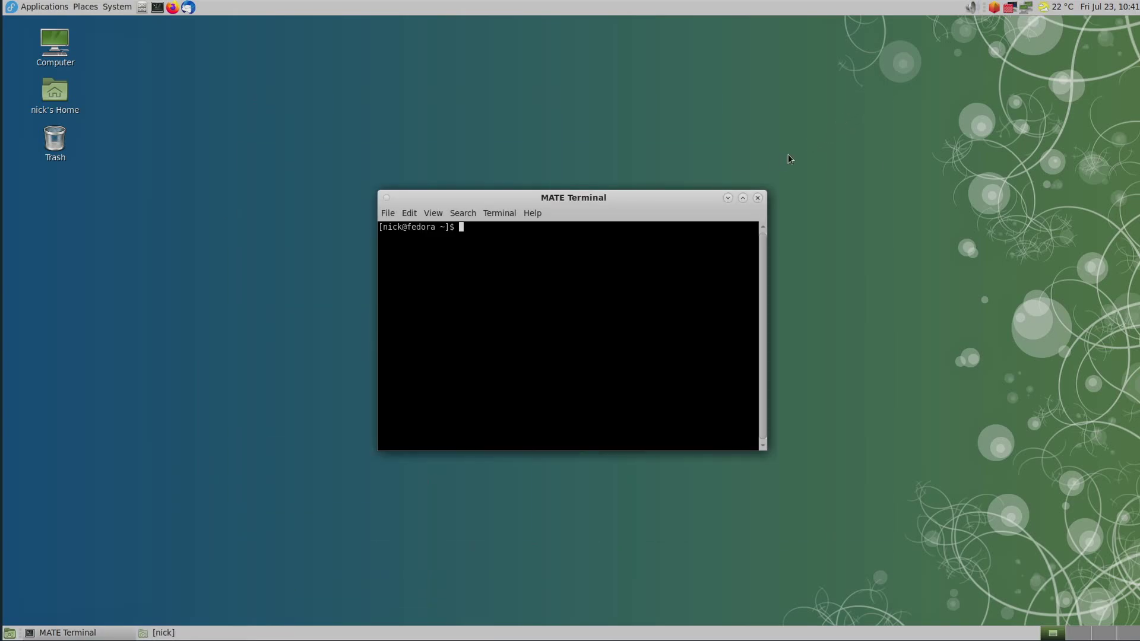
pyautogui.click(728, 197)
pyautogui.click(157, 632)
pyautogui.click(66, 633)
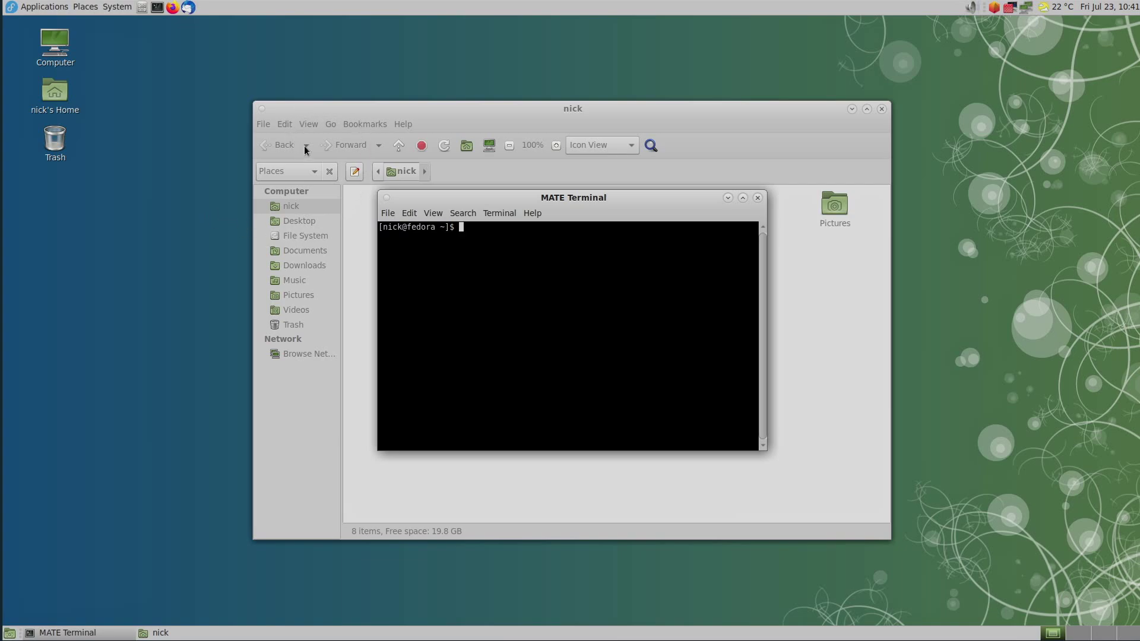
pyautogui.hotkey('ctrl', 'alt', 'd')
# Create desktop folders named 'YUCK DESKTOP ICONS' and 'YOU MURDERERS'.
pyautogui.rightClick(102, 158)
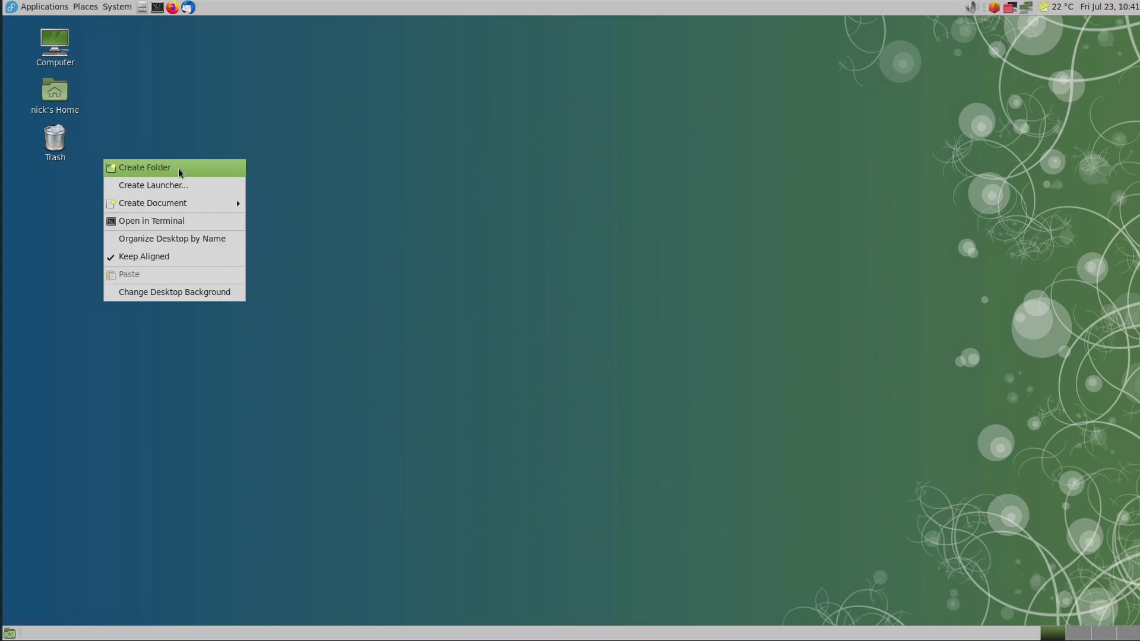
pyautogui.click(177, 169)
pyautogui.write('YUCK DESKTOP ICONS')
pyautogui.press('Return')
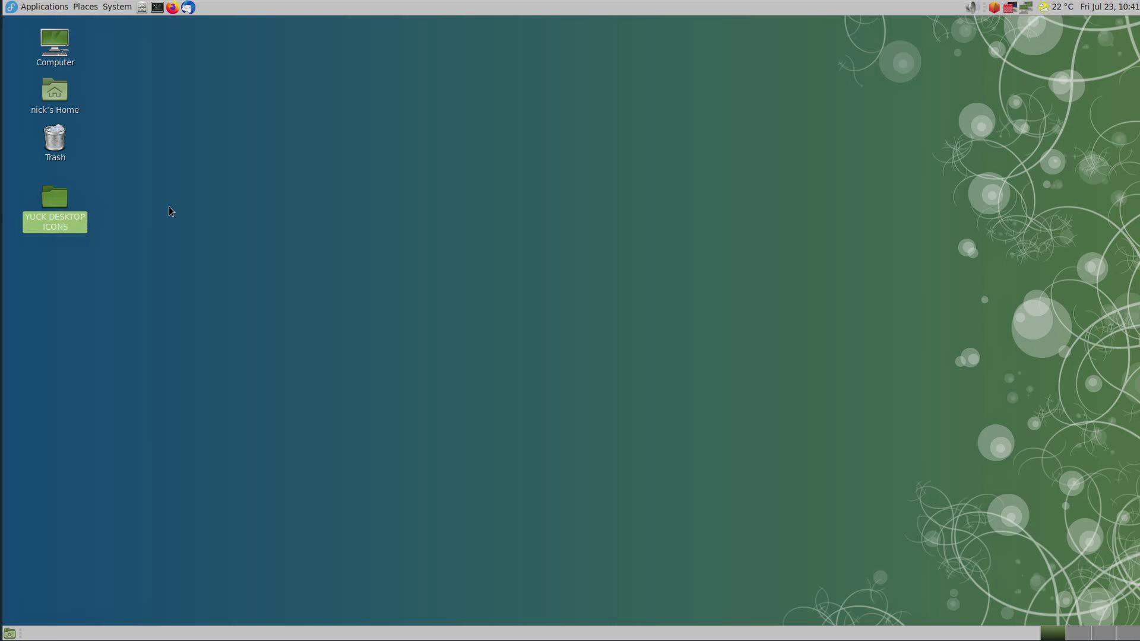
pyautogui.click(91, 250)
pyautogui.rightClick(91, 250)
pyautogui.click(151, 257)
pyautogui.write('YOU MURDERE')
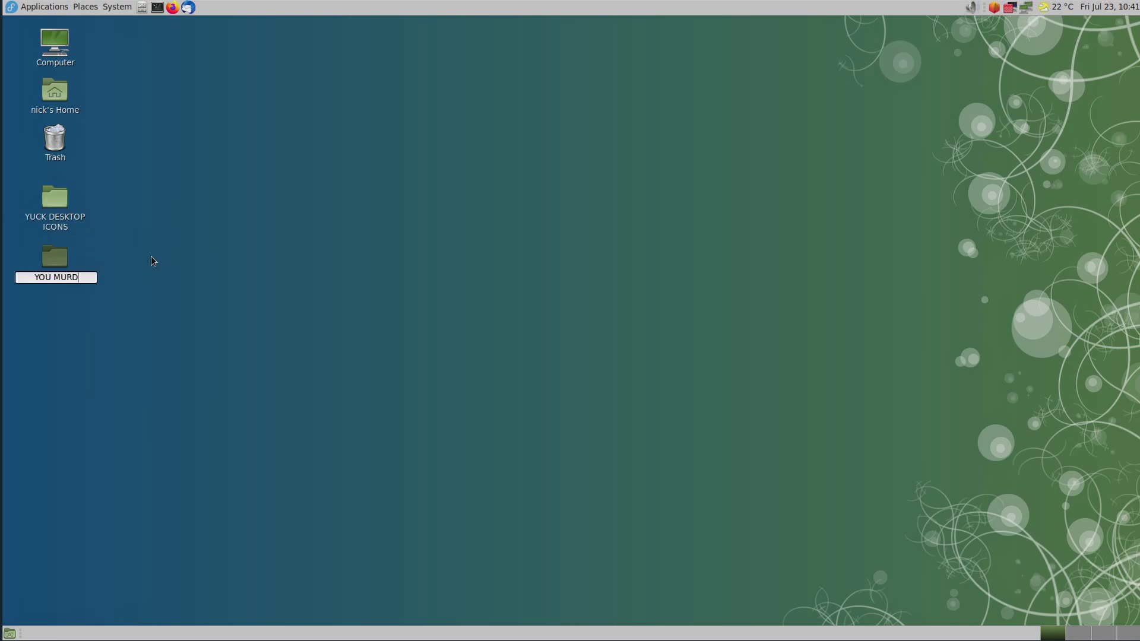
pyautogui.write('RS')
pyautogui.press('Return')
pyautogui.click(151, 257)
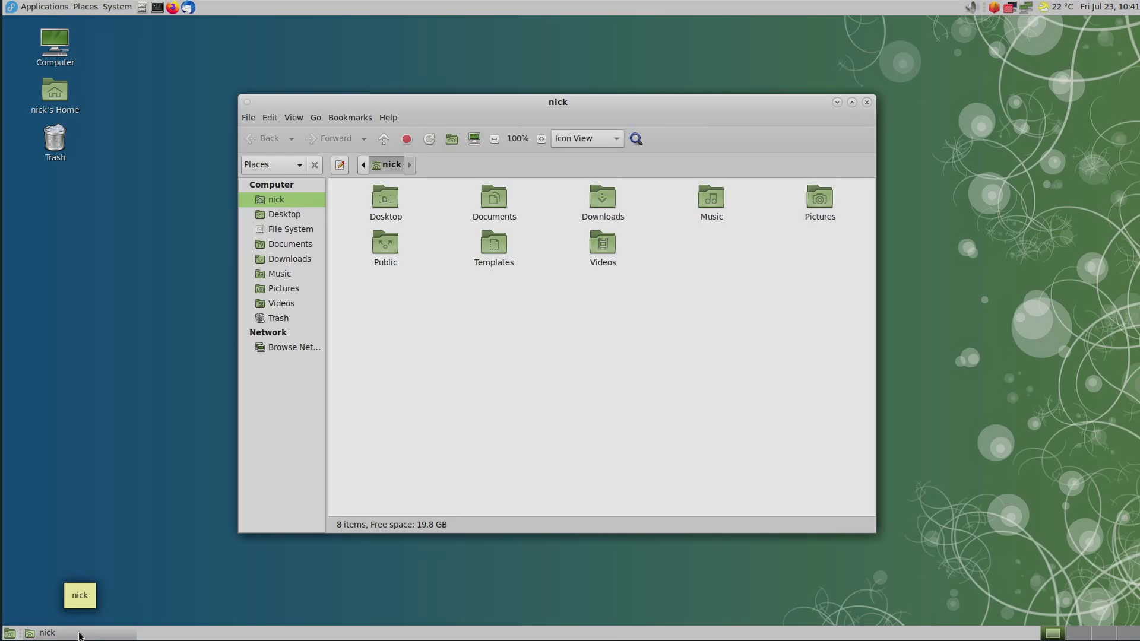
# Minimize and restore the home folder, then launch a terminal on the empty second workspace.
pyautogui.click(79, 634)
pyautogui.click(79, 634)
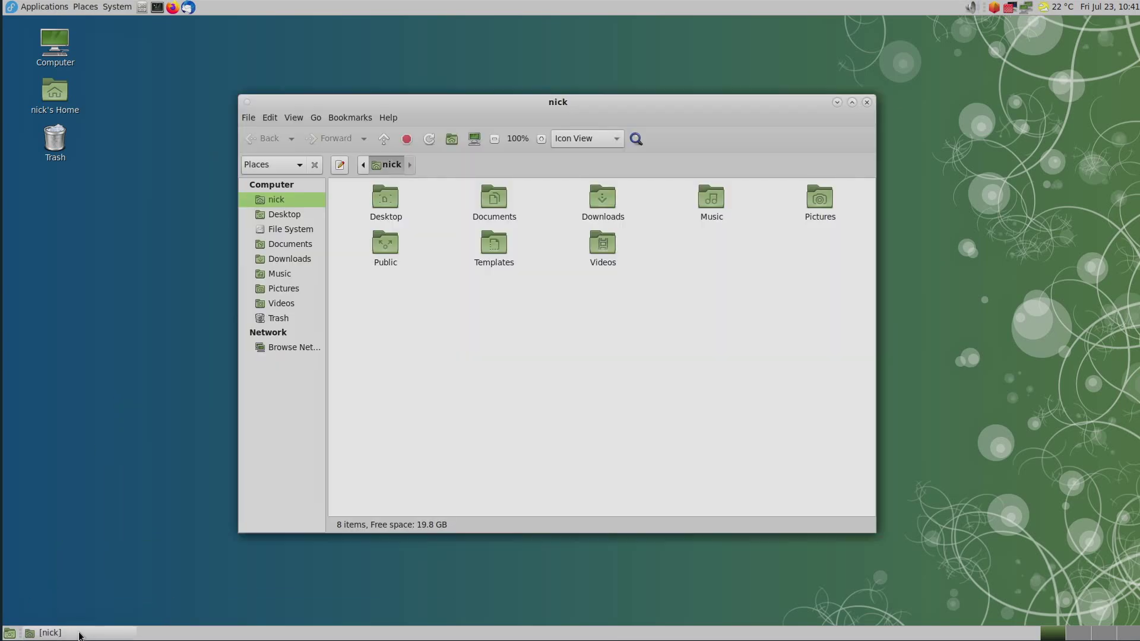
pyautogui.click(1086, 635)
pyautogui.click(157, 8)
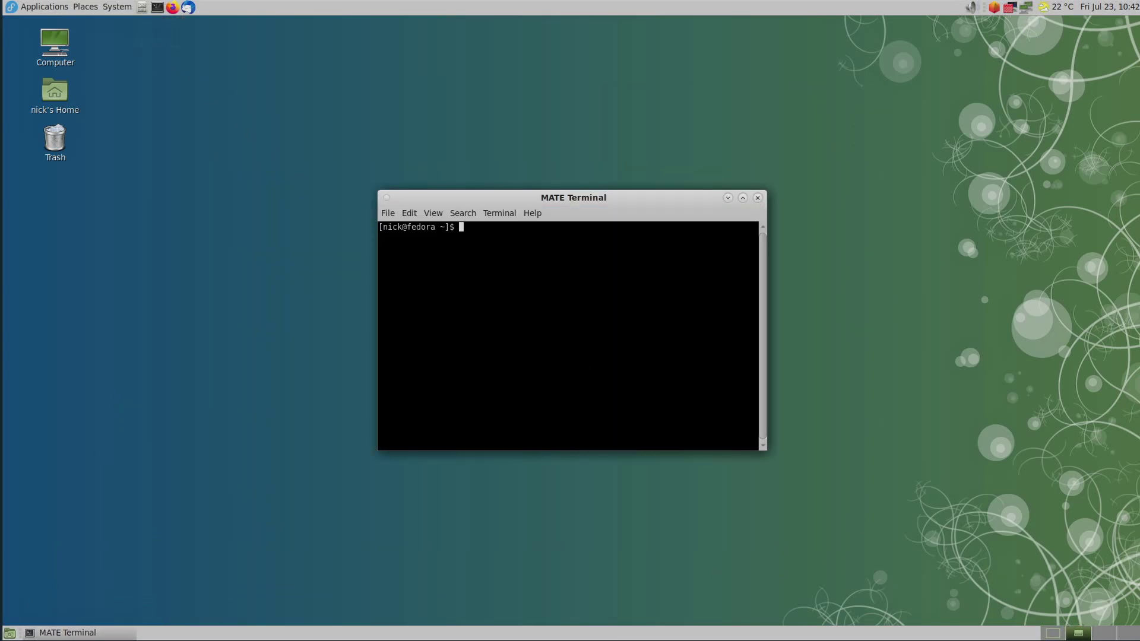
# Cycle through the first, second and third workspaces, ending on the terminal's.
pyautogui.click(1055, 635)
pyautogui.click(1082, 635)
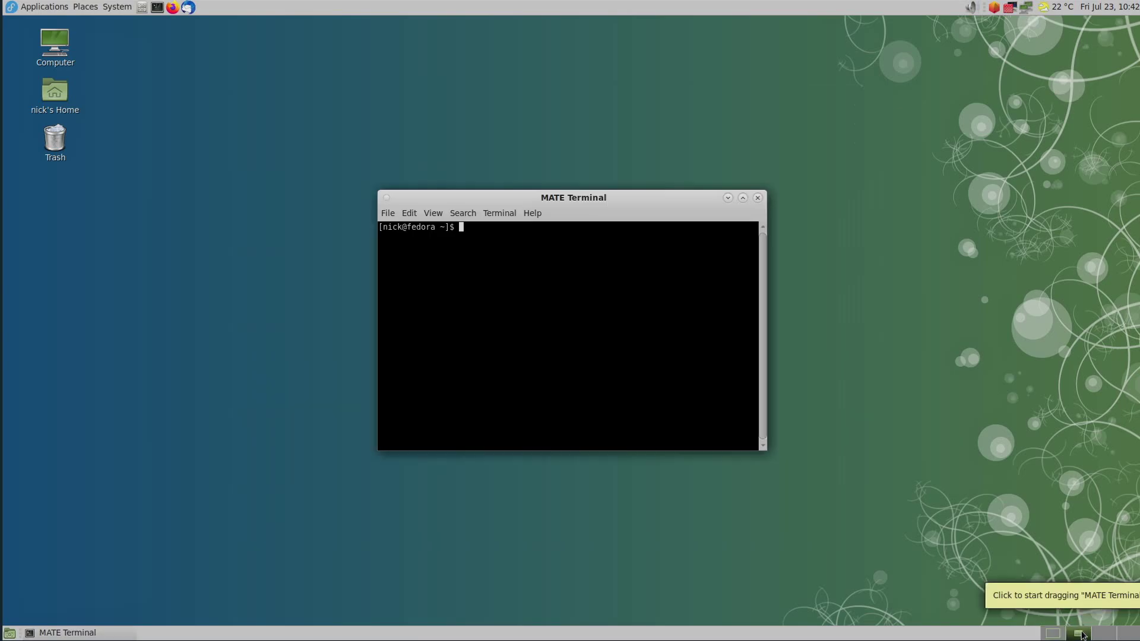
pyautogui.click(1053, 634)
pyautogui.click(1104, 636)
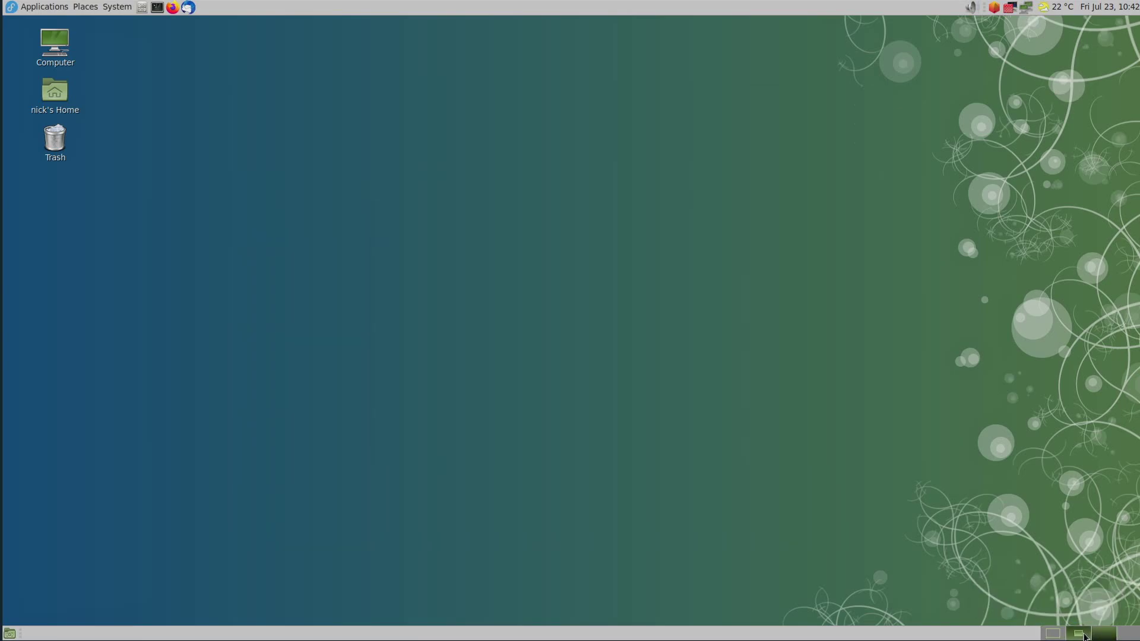
pyautogui.click(1080, 634)
# Minimize and restore the terminal, enlarge it slightly by its corner, and toggle the home folder.
pyautogui.click(104, 632)
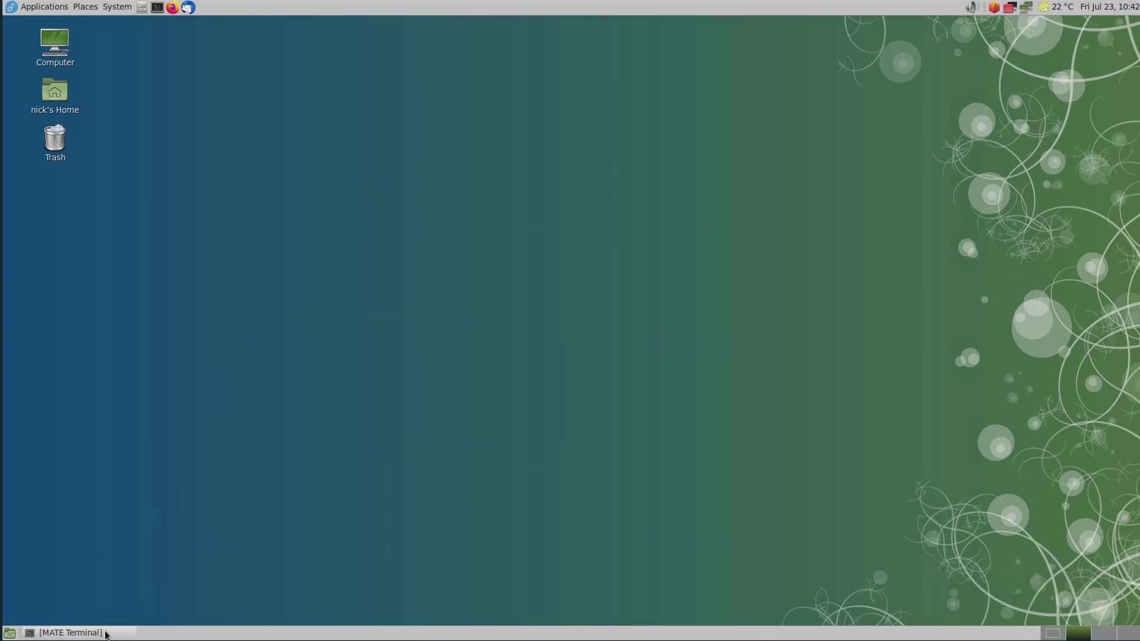
pyautogui.click(105, 632)
pyautogui.moveTo(766, 447); pyautogui.dragTo(809, 498)
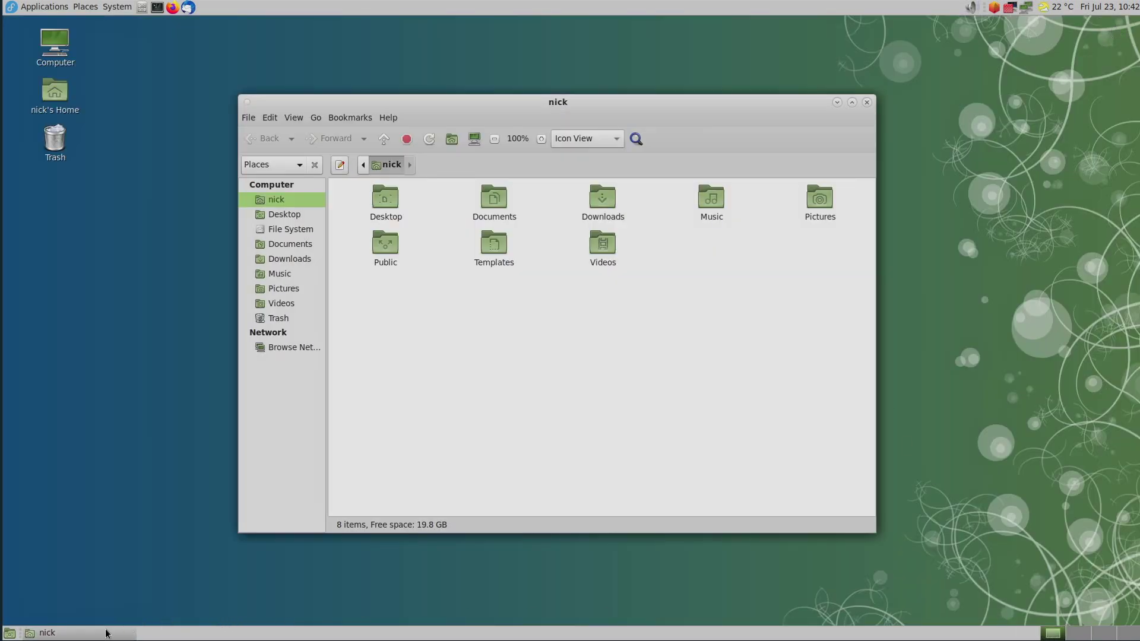
pyautogui.click(106, 634)
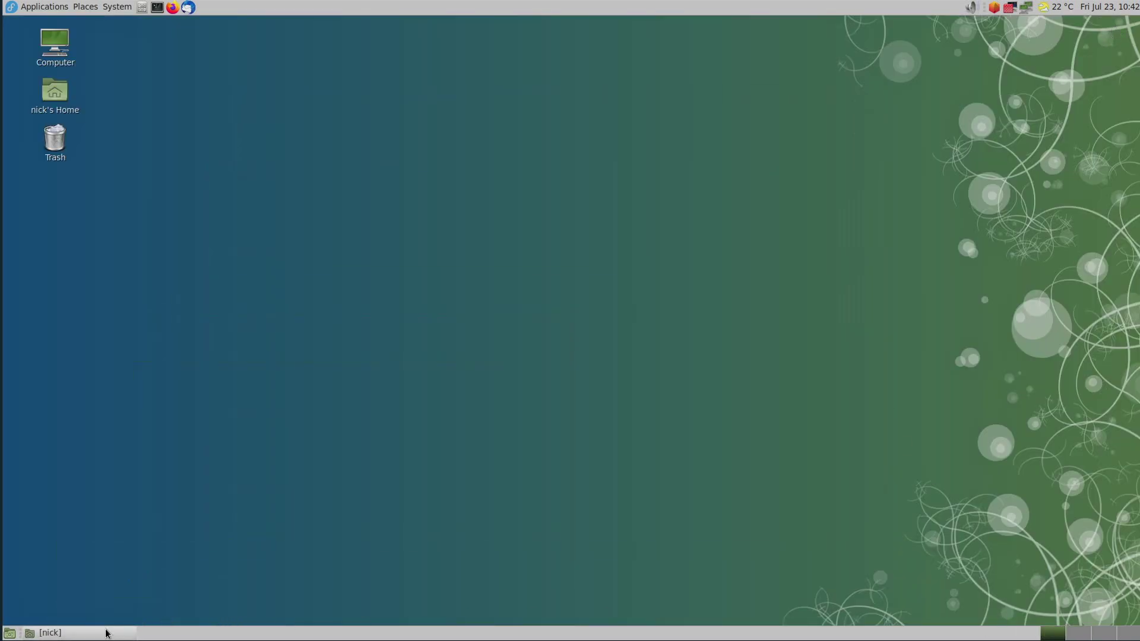
pyautogui.click(106, 634)
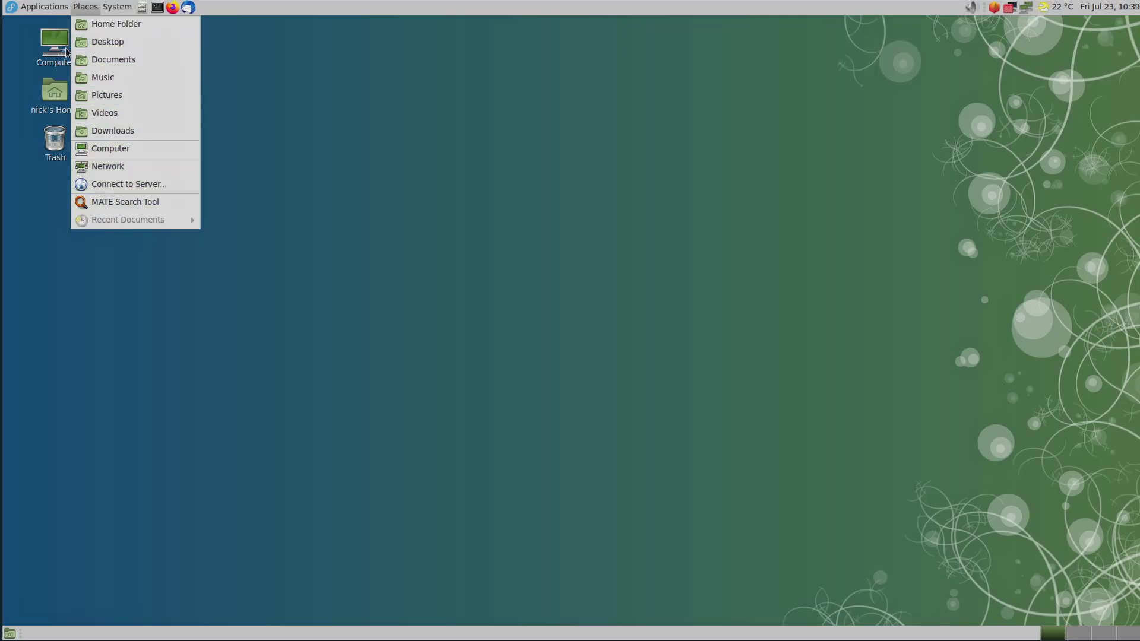
pyautogui.click(45, 7)
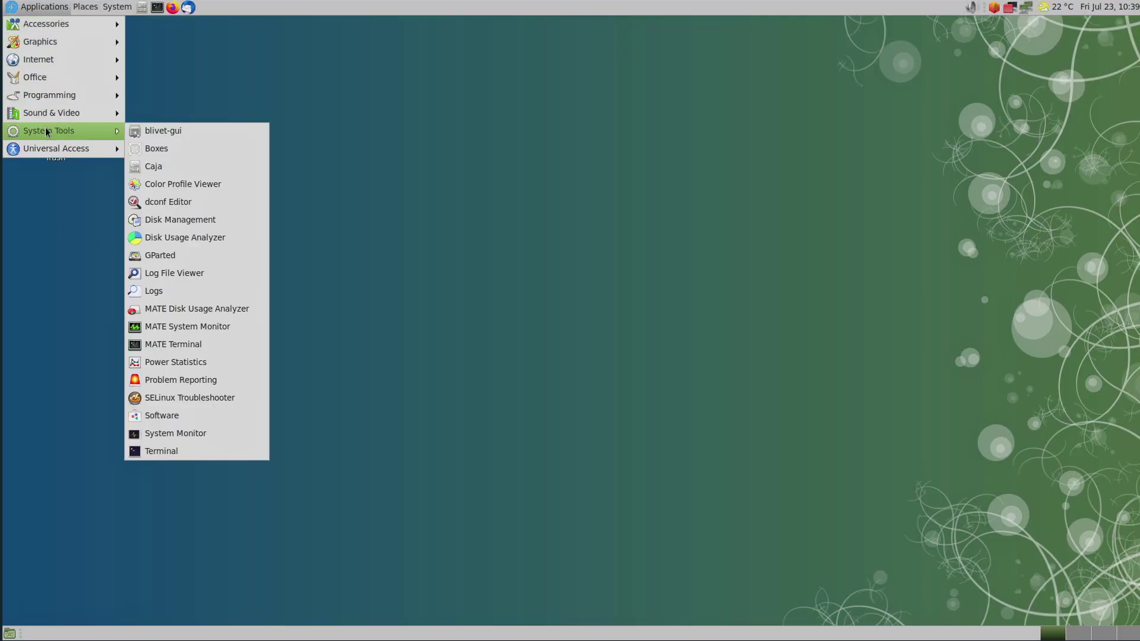
pyautogui.moveTo(45, 151)
pyautogui.moveTo(41, 24)
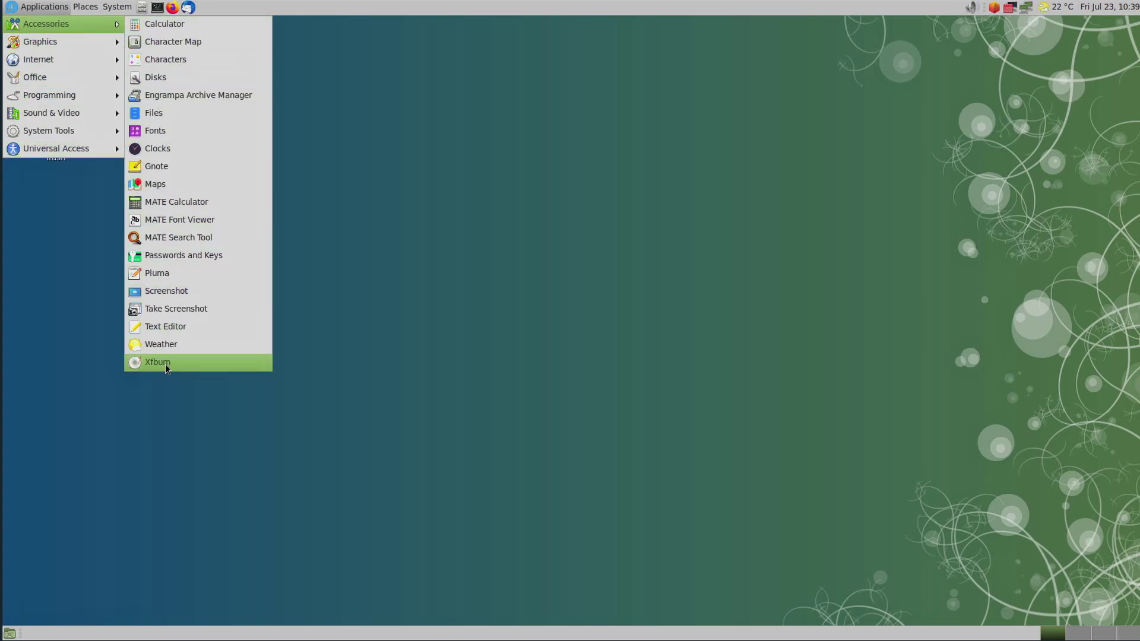
pyautogui.click(513, 380)
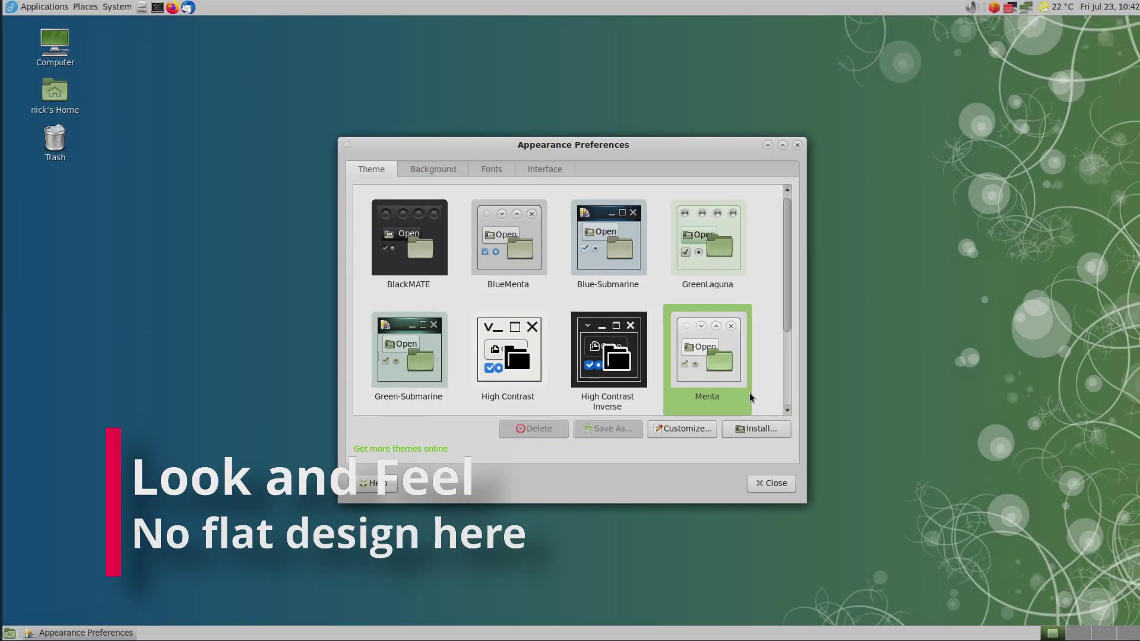
# Browse the theme's Window Border, Icons and Pointer tabs in Customize, then close it.
pyautogui.click(683, 429)
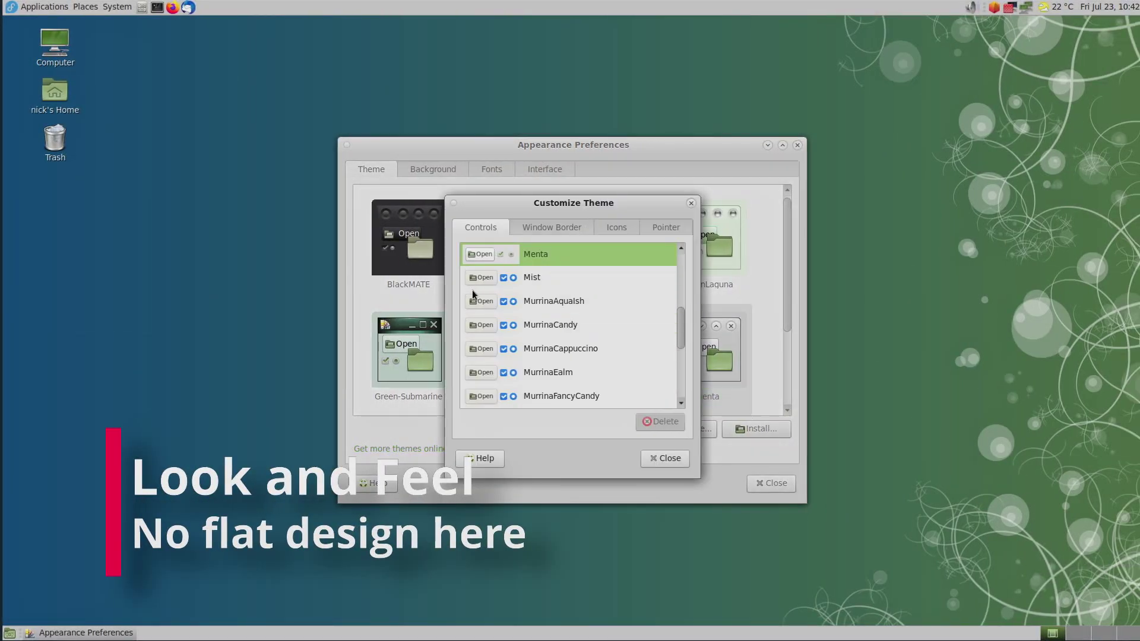
pyautogui.click(543, 231)
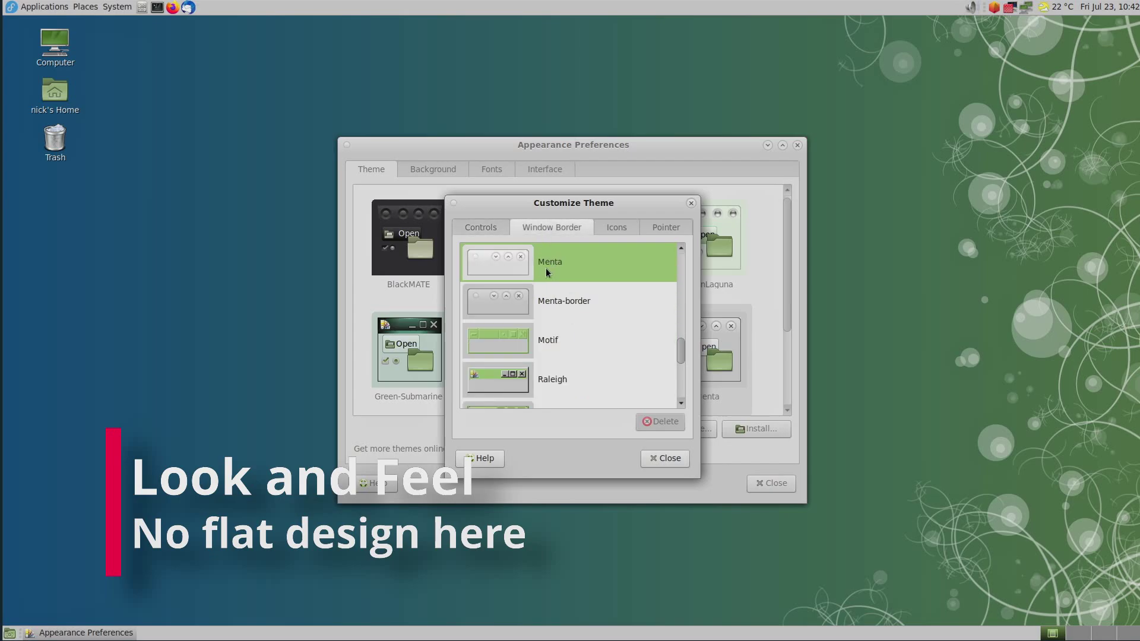
pyautogui.click(623, 228)
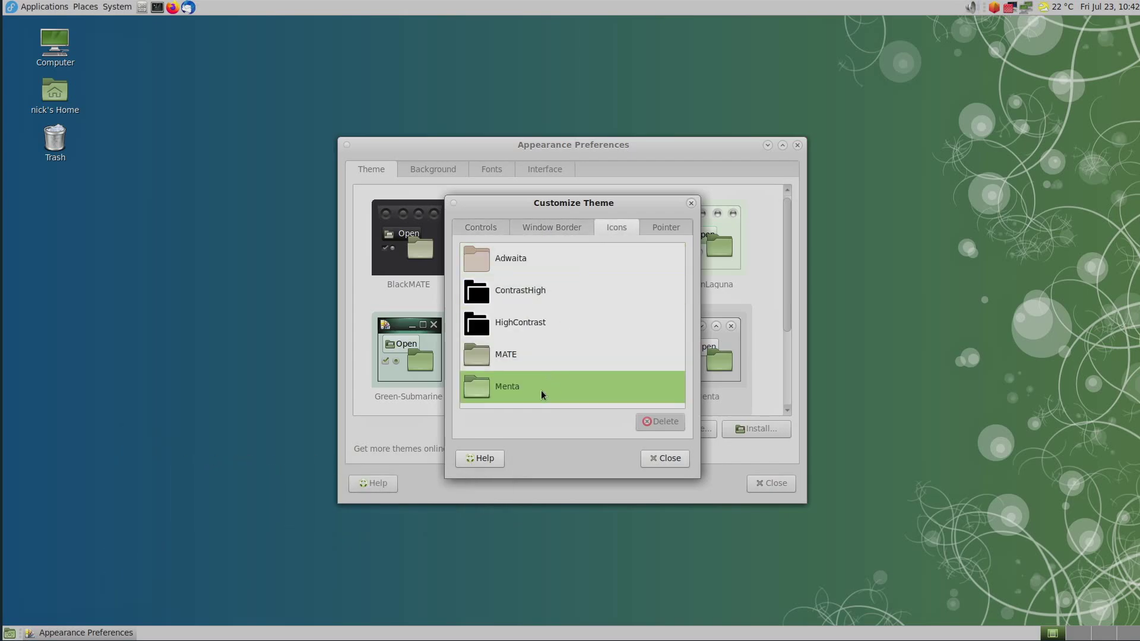
pyautogui.click(664, 226)
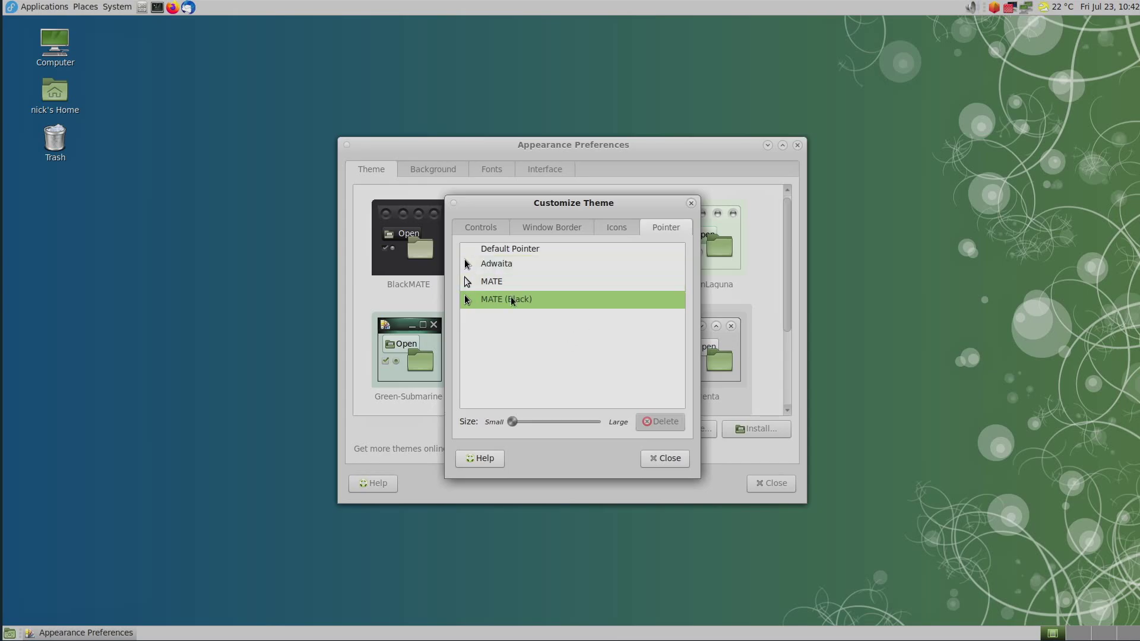
pyautogui.click(661, 460)
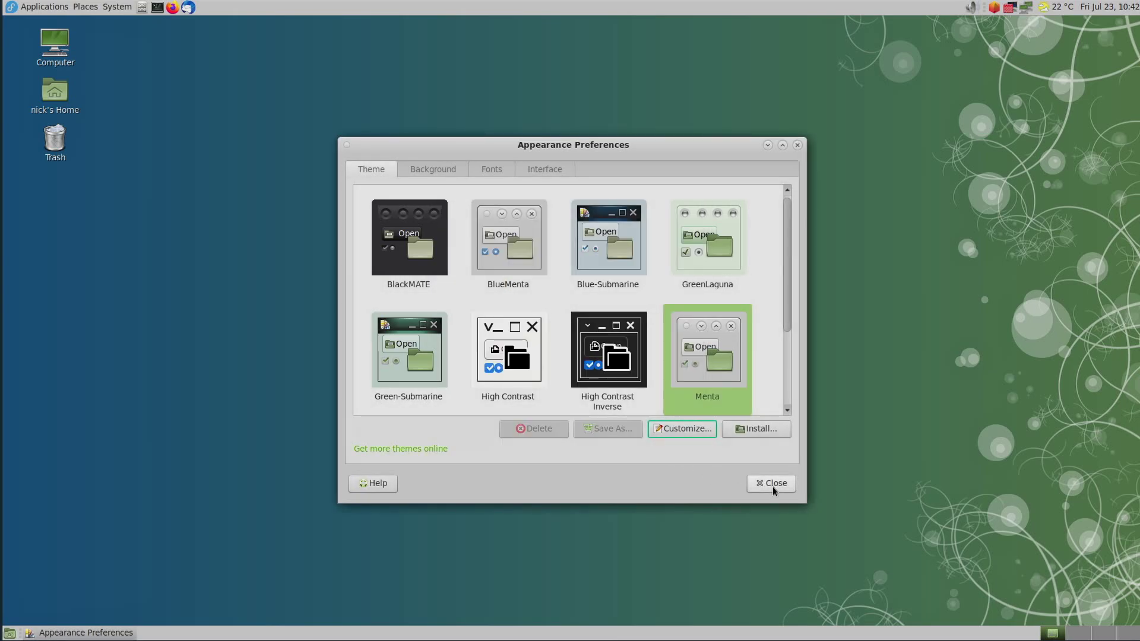
# Browse the Background, Fonts and Interface tabs, close Appearance Preferences, and open the home folder.
pyautogui.click(437, 167)
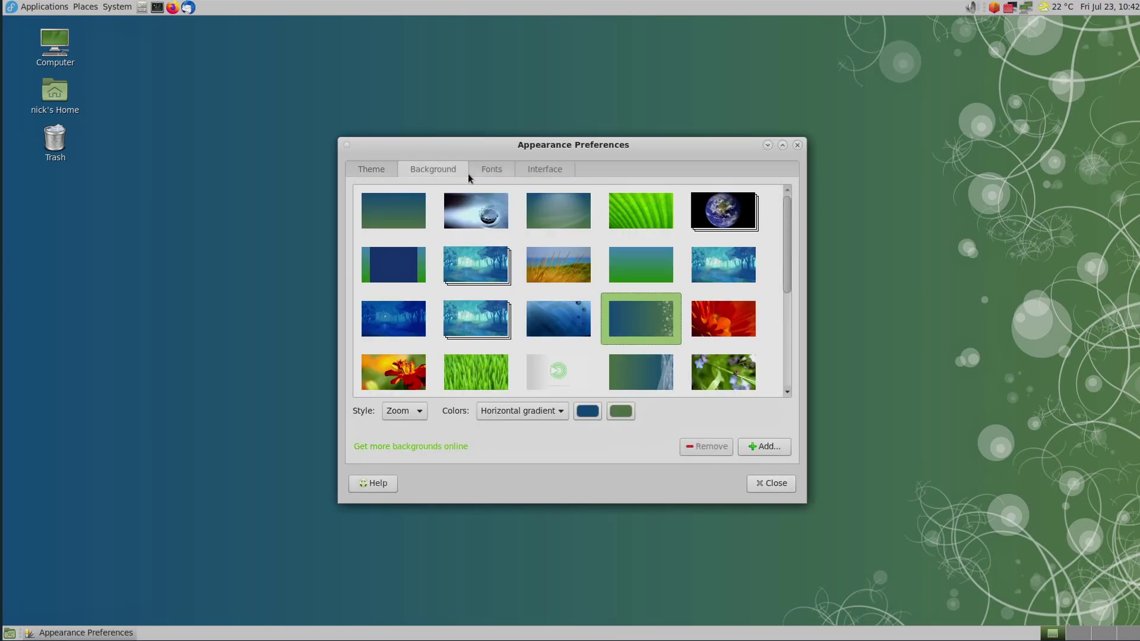
pyautogui.click(488, 170)
pyautogui.click(545, 171)
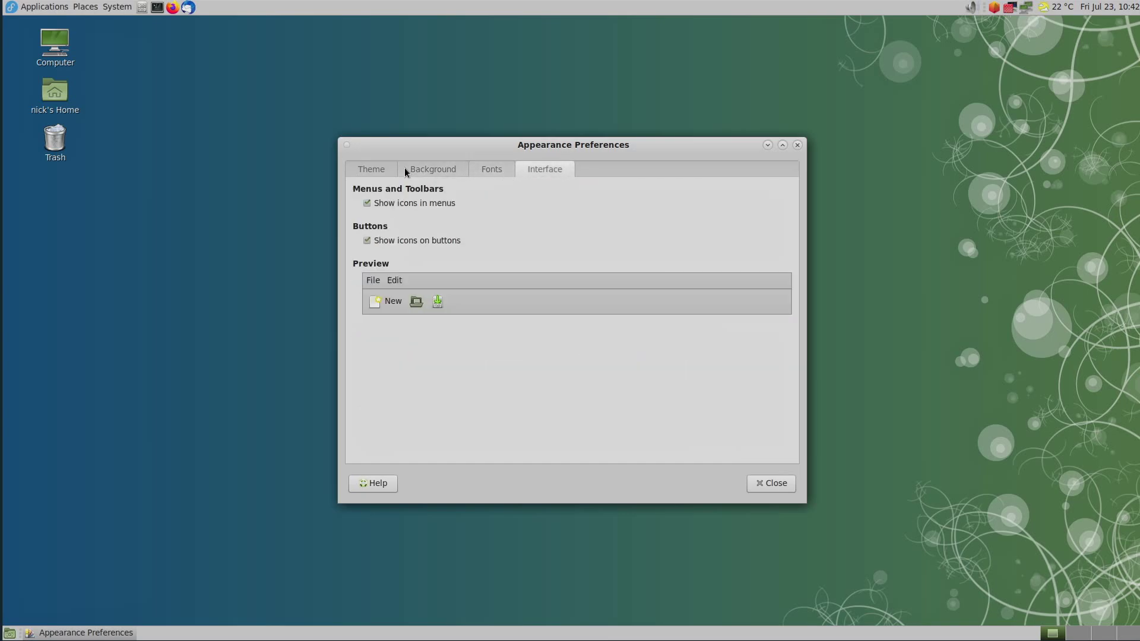
pyautogui.click(375, 170)
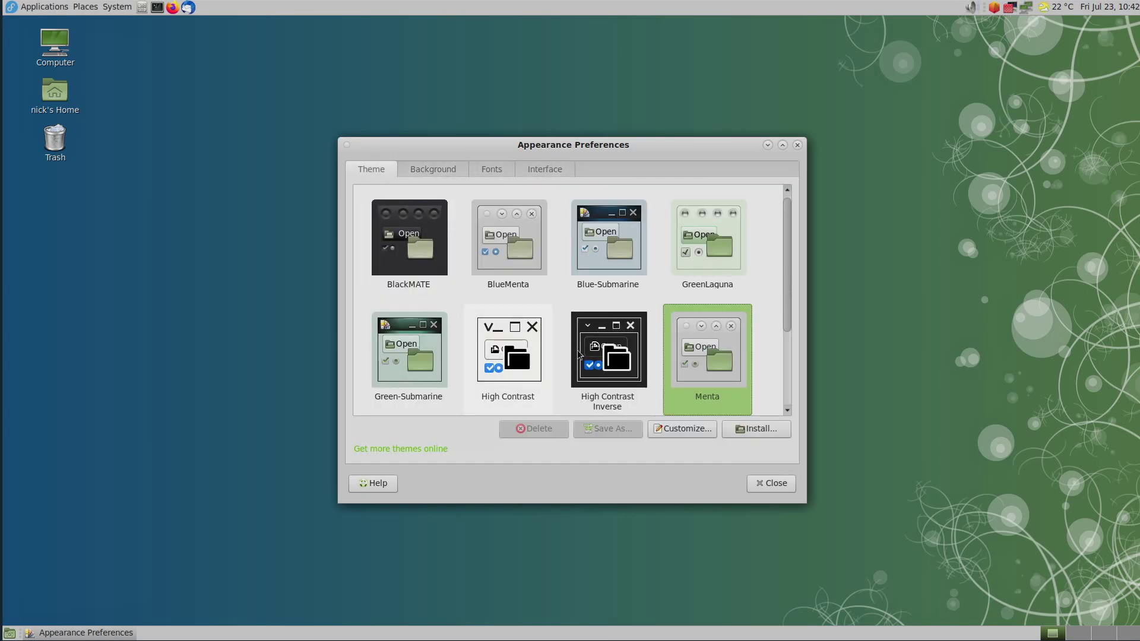
pyautogui.click(773, 483)
pyautogui.click(142, 7)
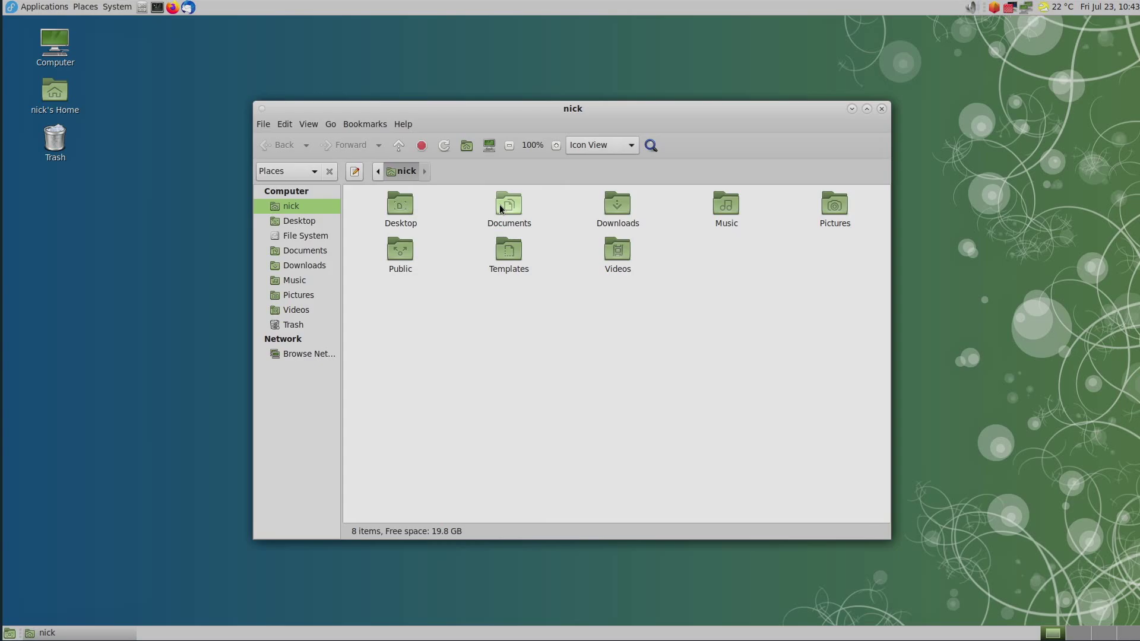
# Open the Documents folder's Properties and browse its Emblems, Permissions, Basic and Notes tabs.
pyautogui.rightClick(501, 207)
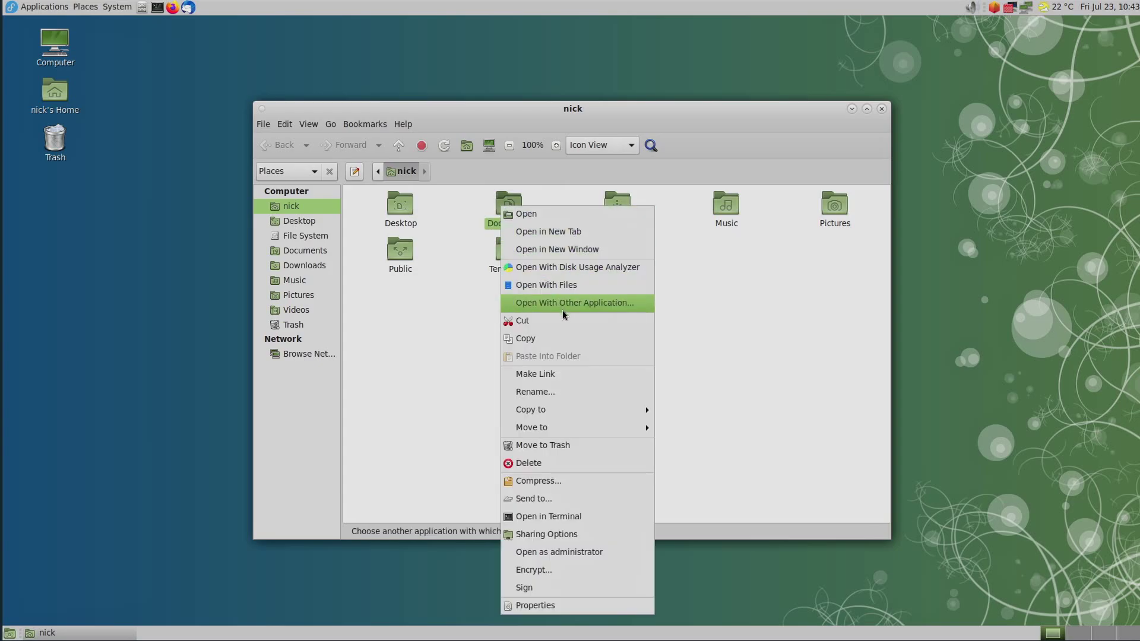
pyautogui.moveTo(595, 430)
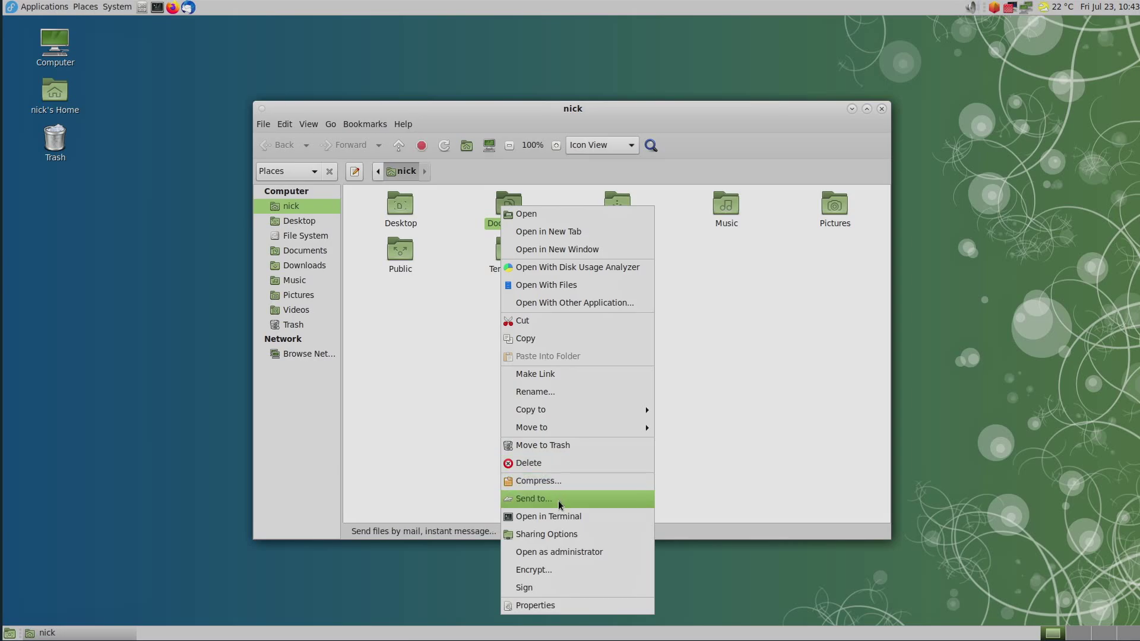
pyautogui.click(555, 600)
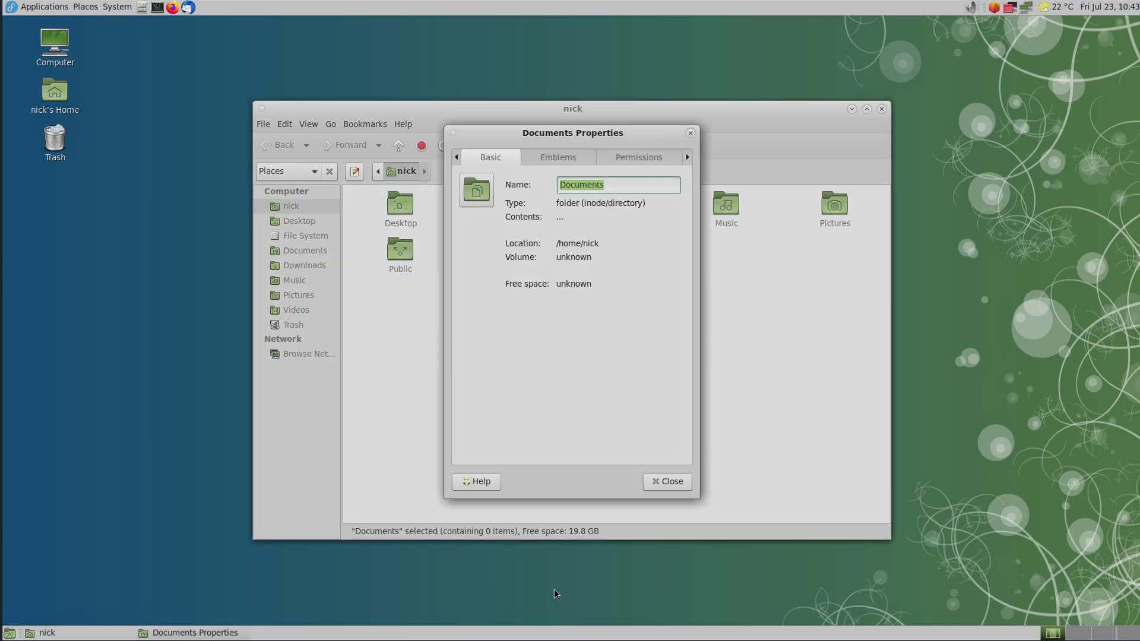
pyautogui.click(546, 160)
pyautogui.click(626, 158)
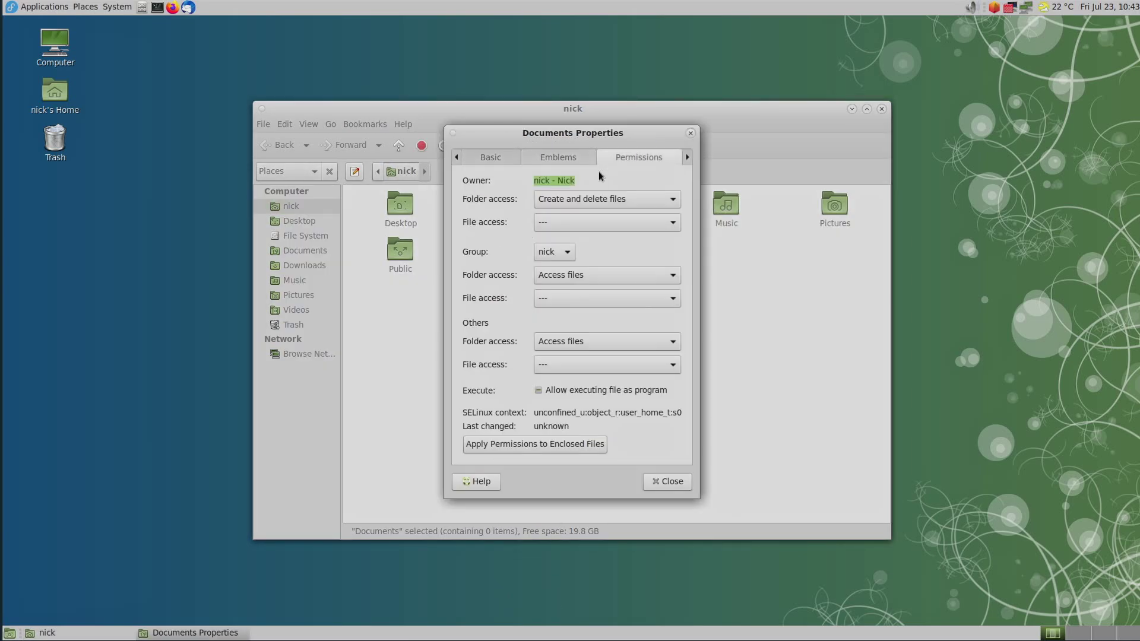
pyautogui.click(500, 158)
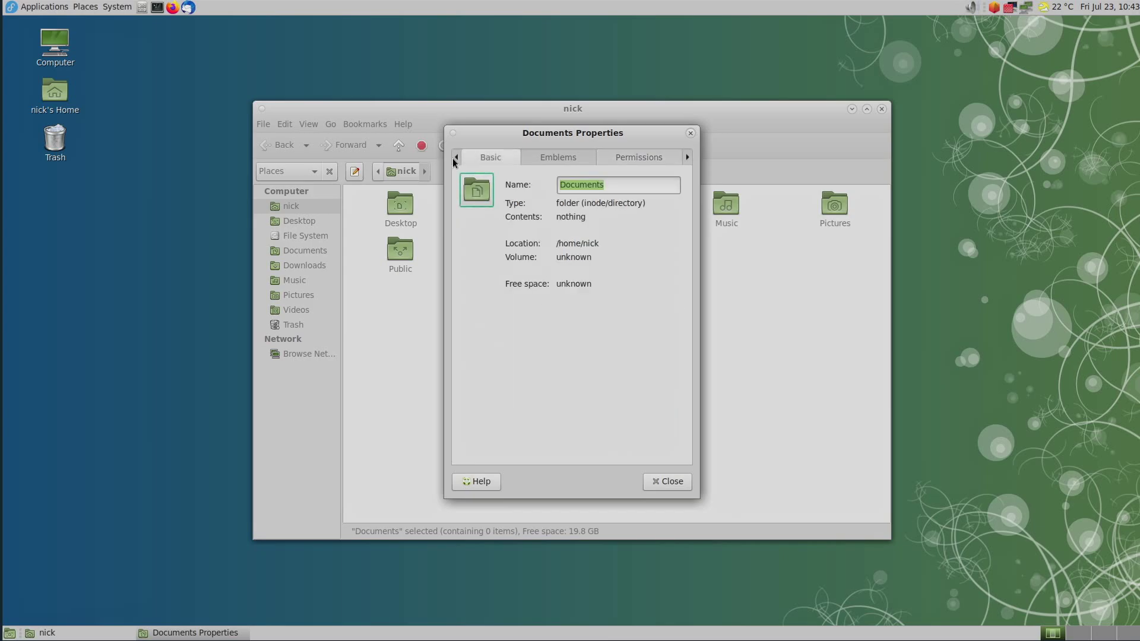
pyautogui.click(688, 158)
pyautogui.click(688, 158)
pyautogui.click(688, 158)
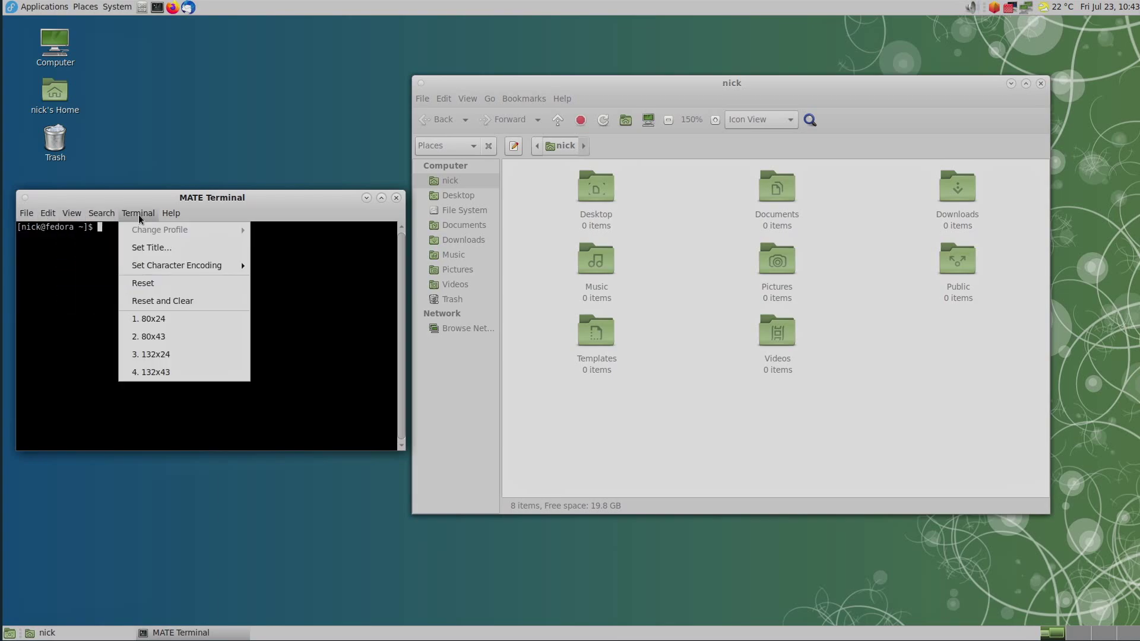
# Dismiss the terminal's Help menu and browse Caja's menu bar menus, starting with File.
pyautogui.moveTo(169, 216)
pyautogui.click(425, 97)
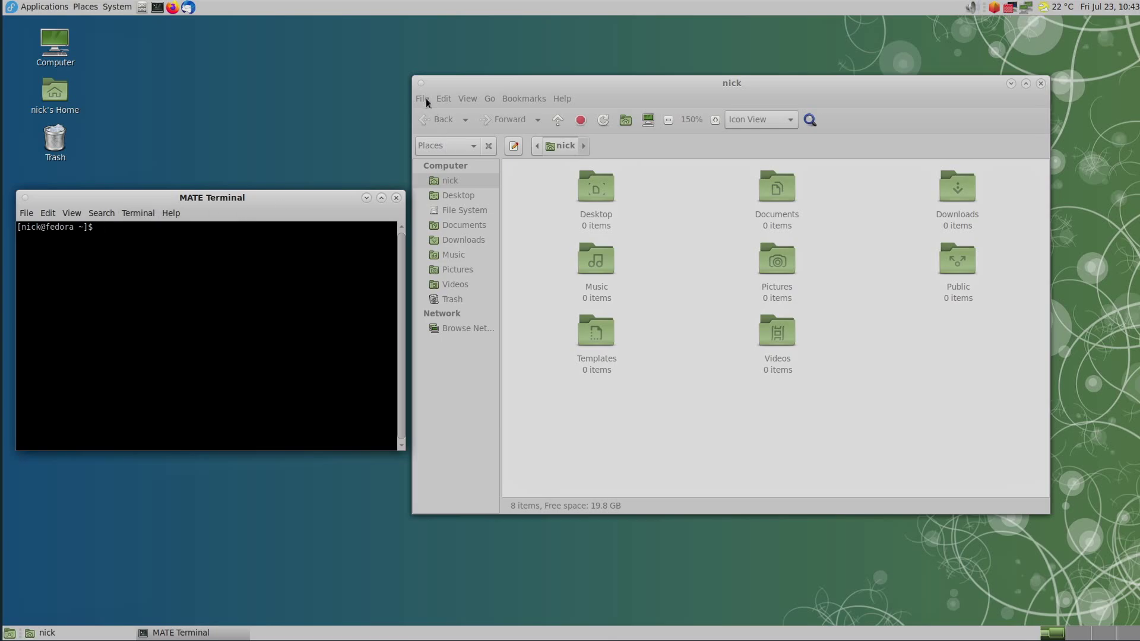
pyautogui.click(425, 98)
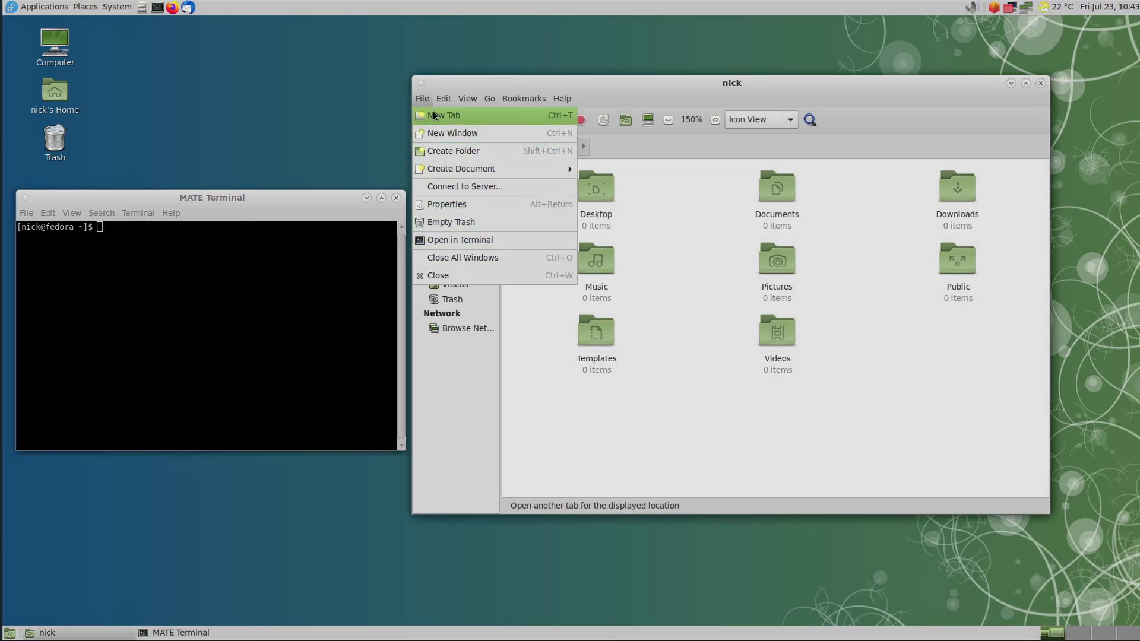
pyautogui.moveTo(445, 101)
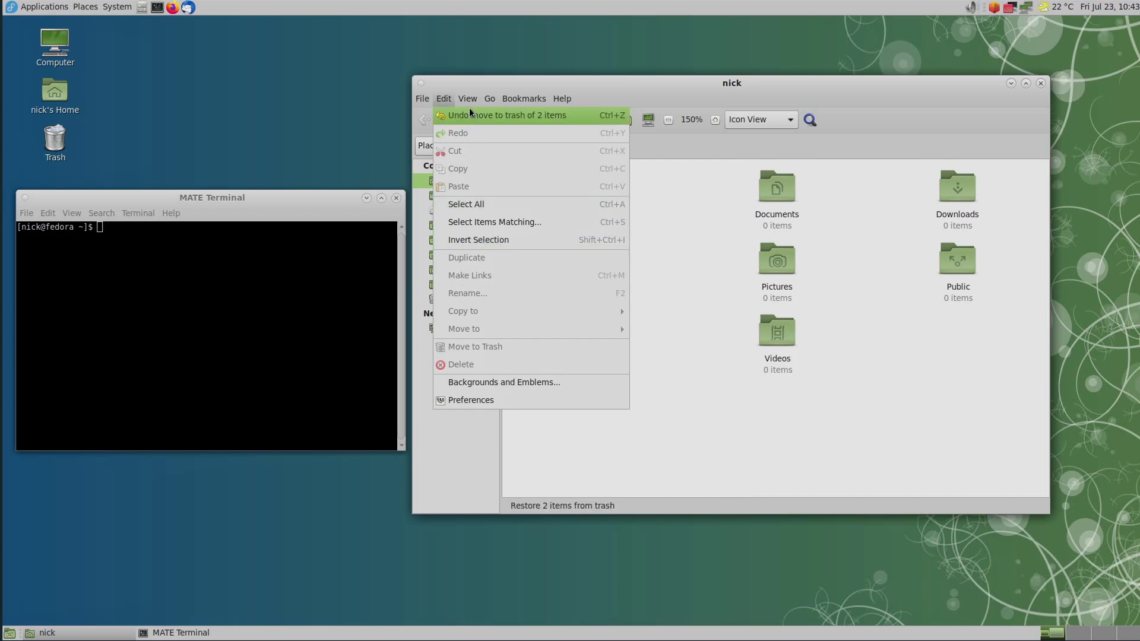
pyautogui.moveTo(519, 102)
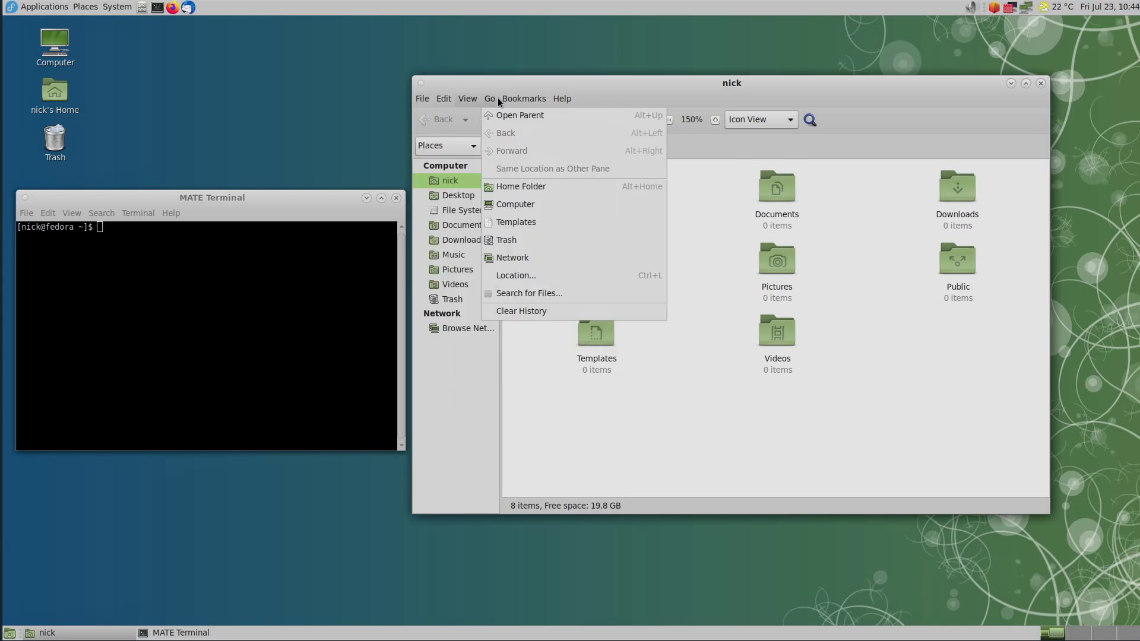
pyautogui.moveTo(569, 100)
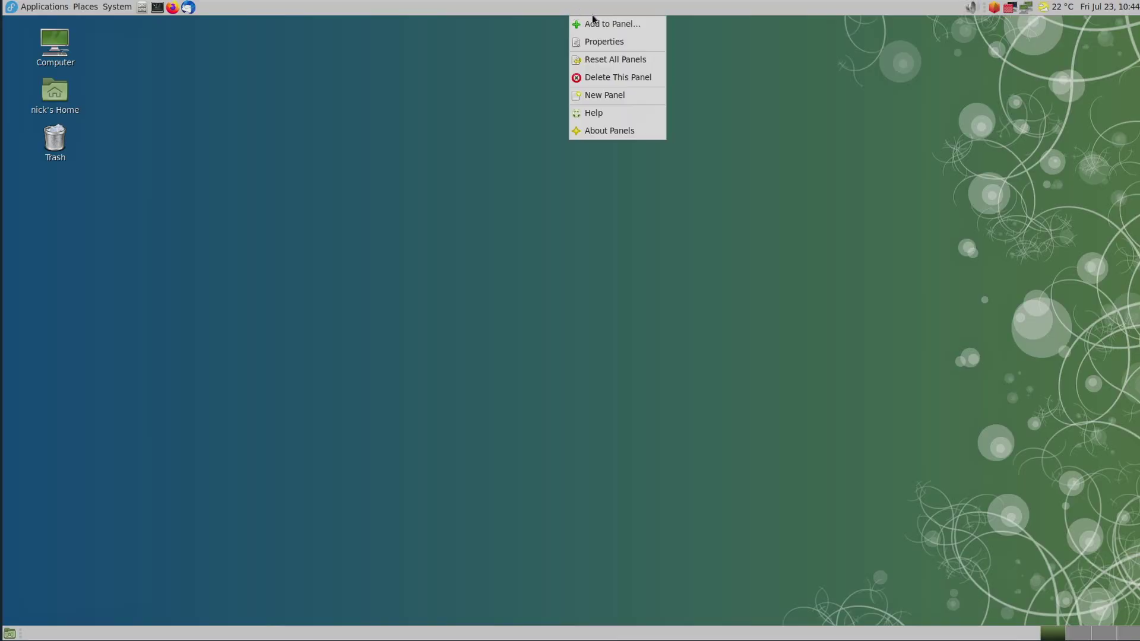
# Add the Advanced MATE Menu applet to the panel, reposition it, and check its popup.
pyautogui.click(601, 26)
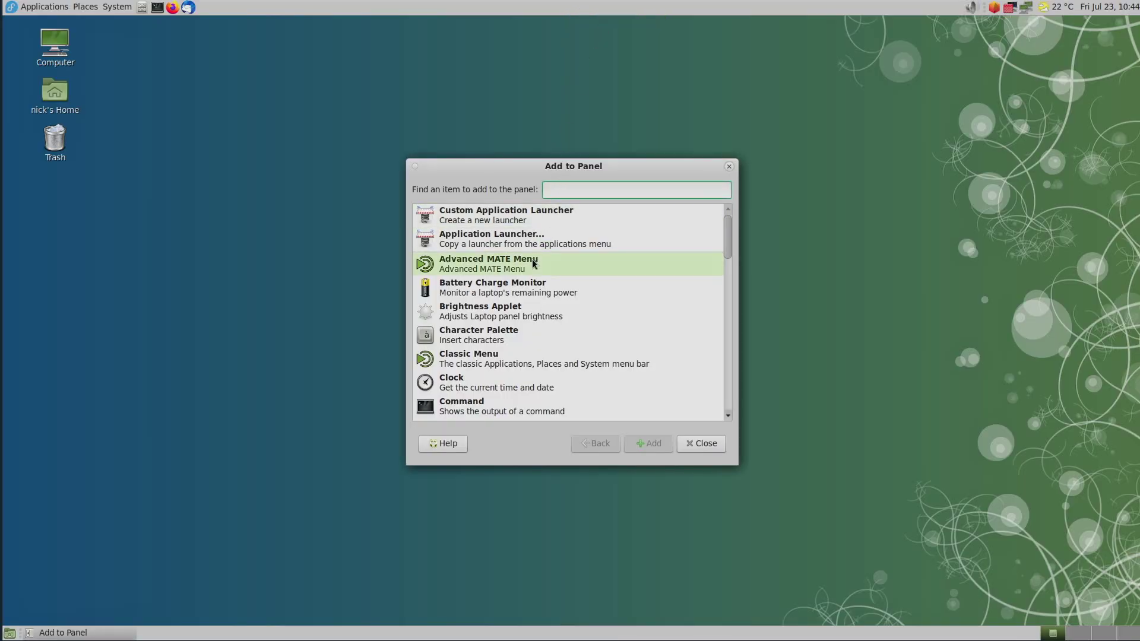
pyautogui.click(529, 262)
pyautogui.rightClick(587, 7)
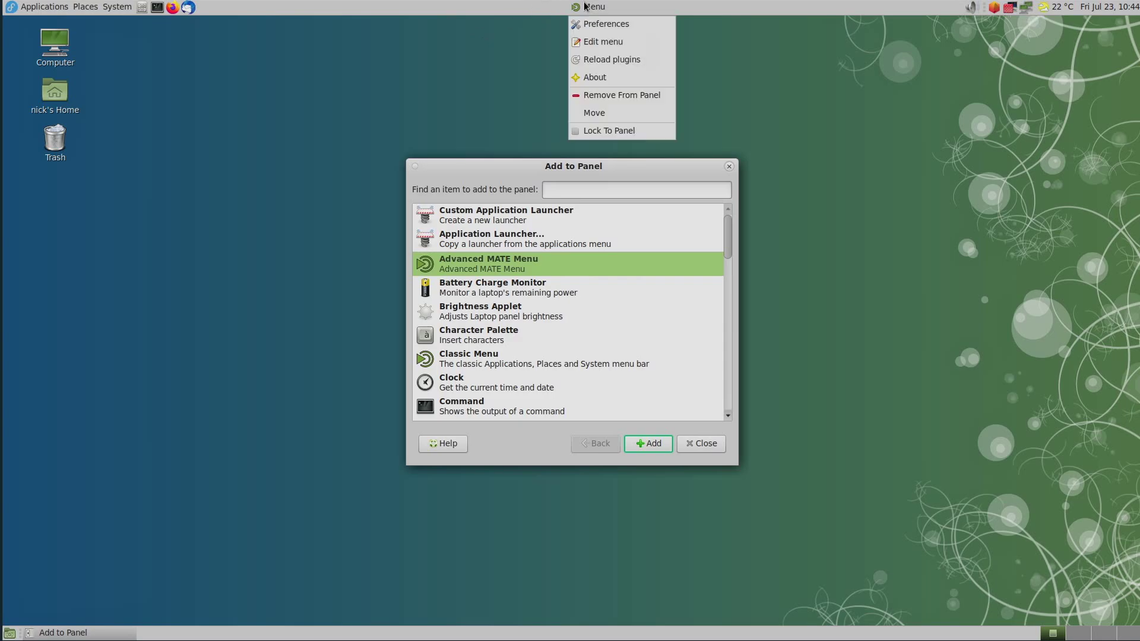
pyautogui.click(598, 112)
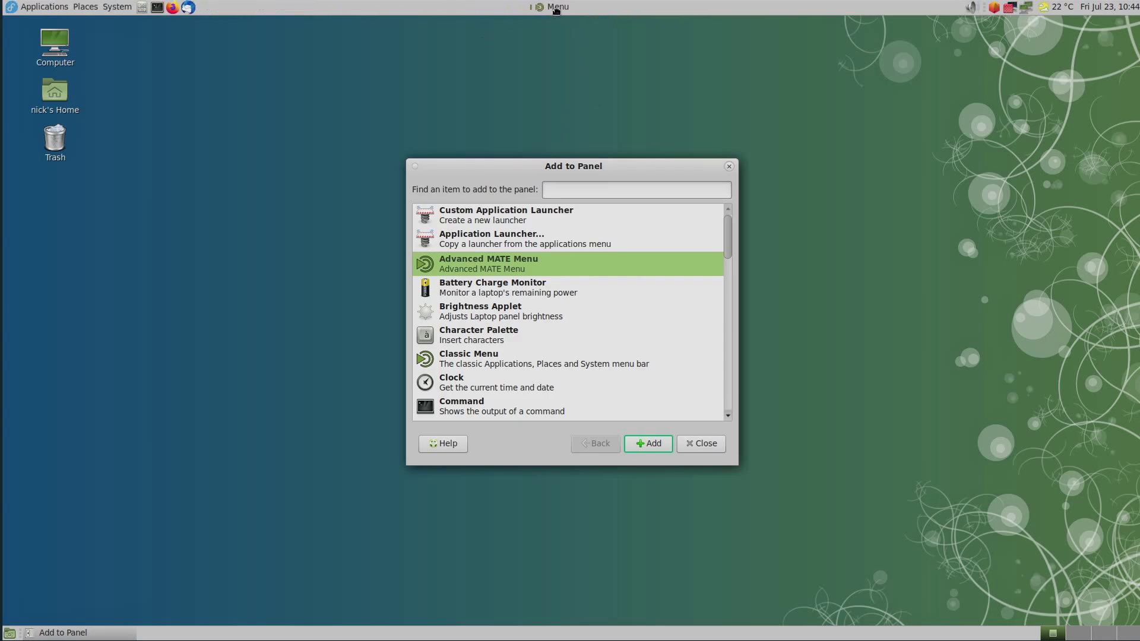
pyautogui.click(694, 443)
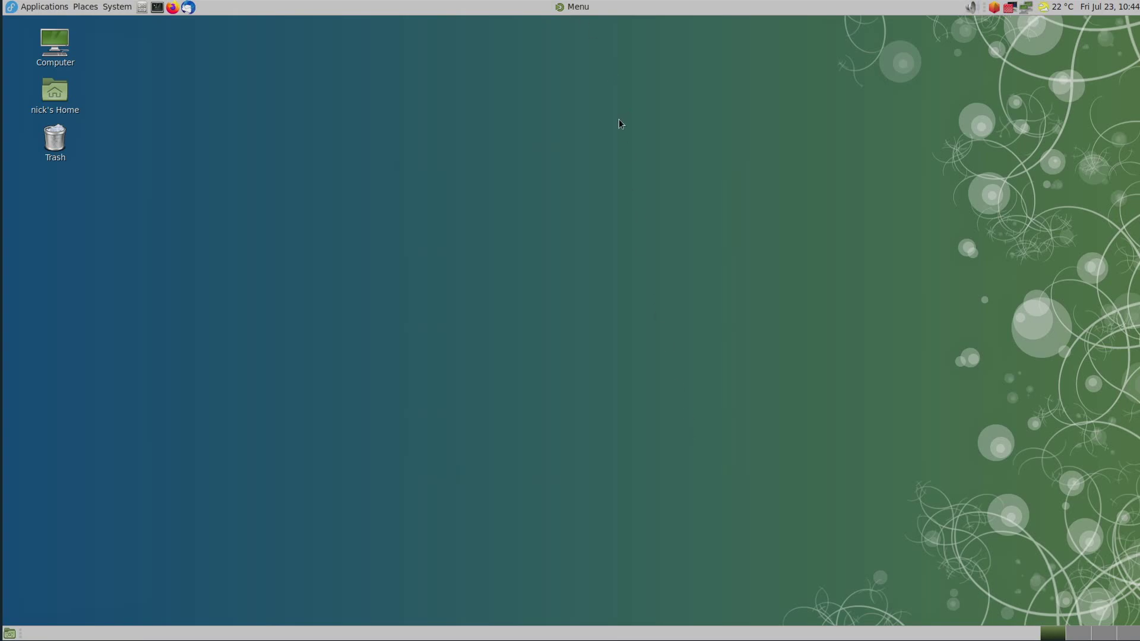
pyautogui.click(566, 9)
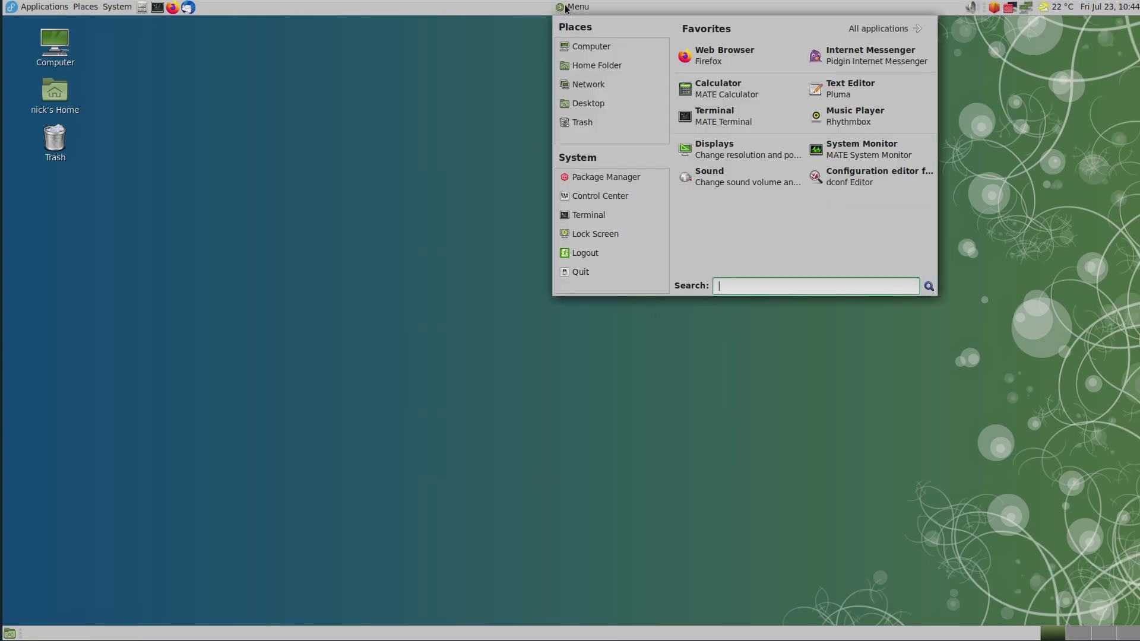
pyautogui.click(513, 10)
# Add the Eyes applet to the panel and set the panel orientation to Bottom.
pyautogui.rightClick(478, 7)
pyautogui.click(511, 12)
pyautogui.rightClick(512, 9)
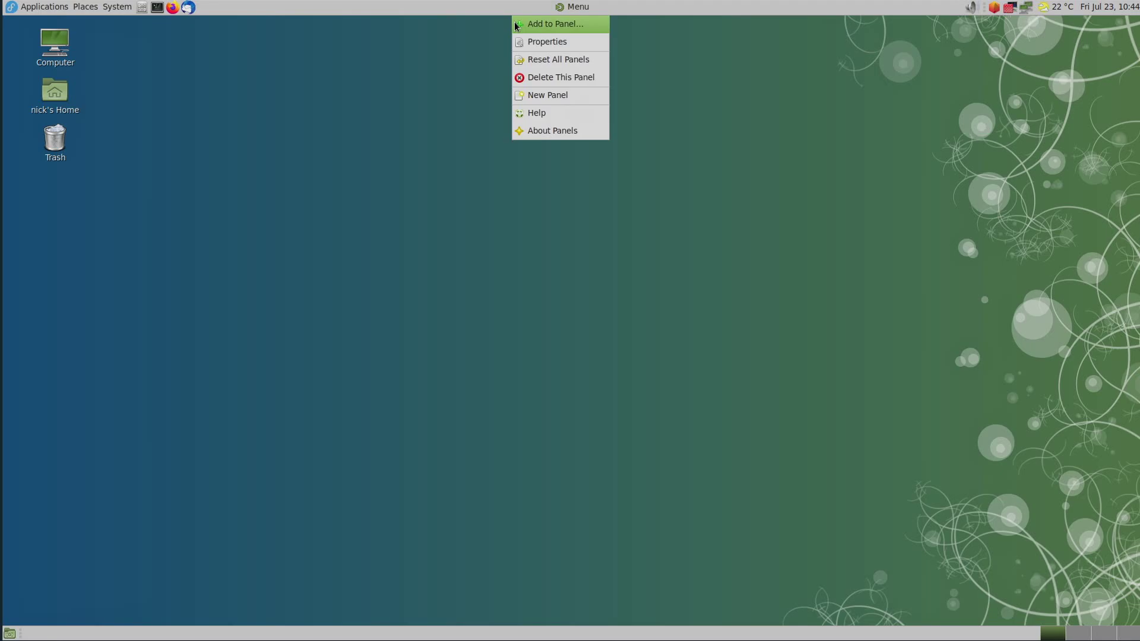
pyautogui.click(516, 23)
pyautogui.moveTo(731, 229); pyautogui.dragTo(725, 284)
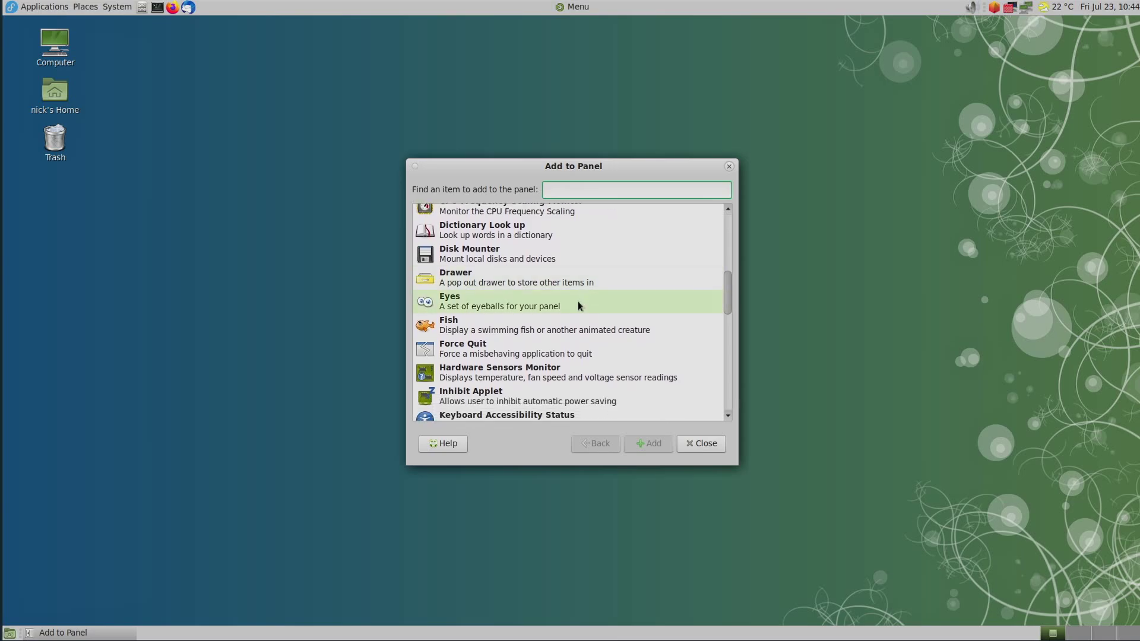
pyautogui.click(578, 301)
pyautogui.click(658, 444)
pyautogui.click(600, 271)
pyautogui.click(597, 281)
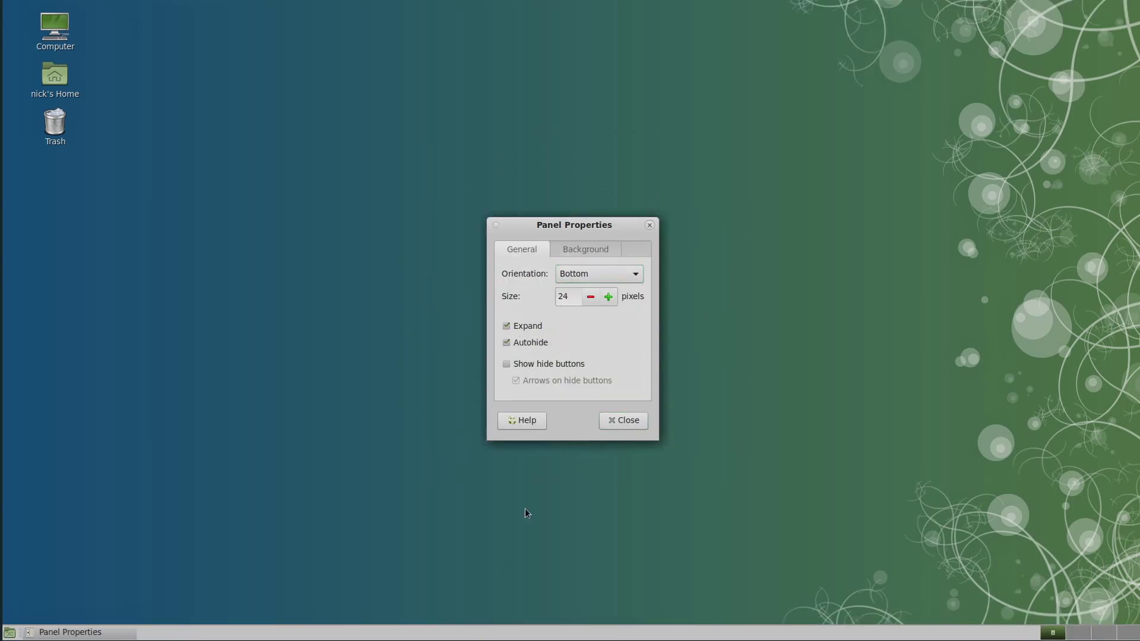
# Turn off Autohide, enable Show hide buttons, and test collapsing and restoring the panel.
pyautogui.click(516, 343)
pyautogui.click(548, 365)
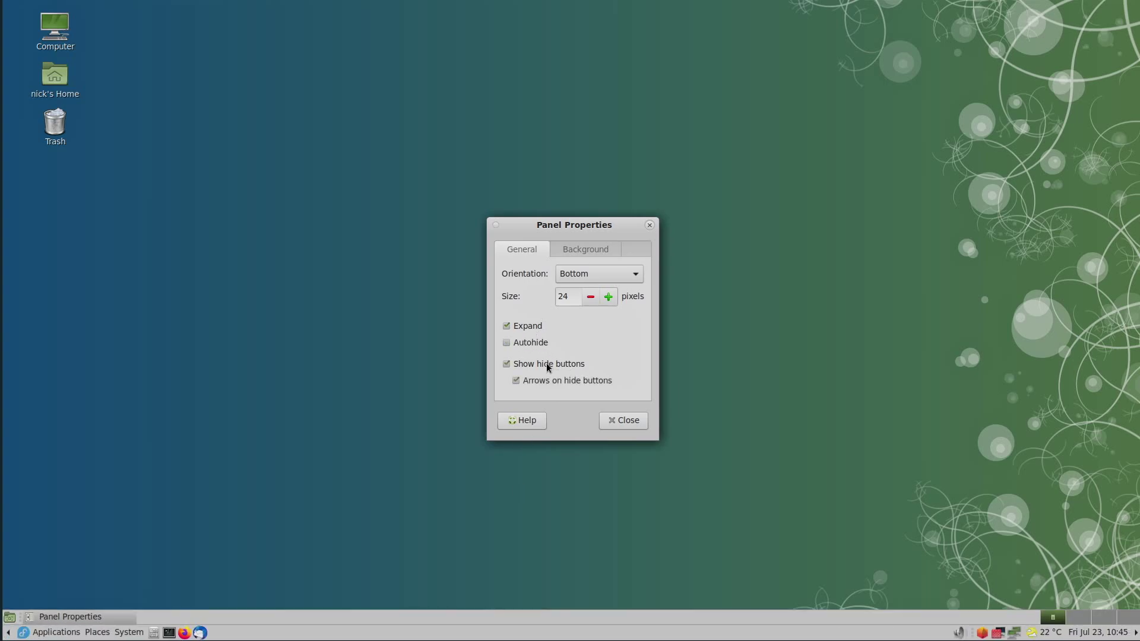
pyautogui.click(1136, 633)
pyautogui.click(1135, 620)
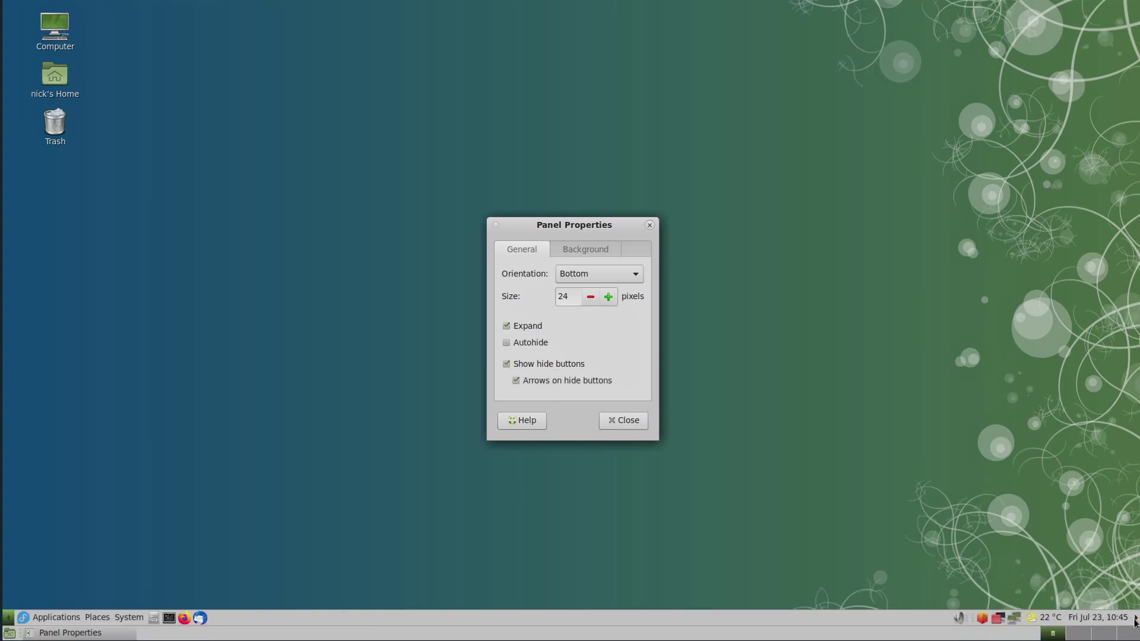
# Move the panel to the Top, toggle Expand off and back on, and close Panel Properties.
pyautogui.click(577, 274)
pyautogui.click(580, 266)
pyautogui.click(580, 245)
pyautogui.click(532, 254)
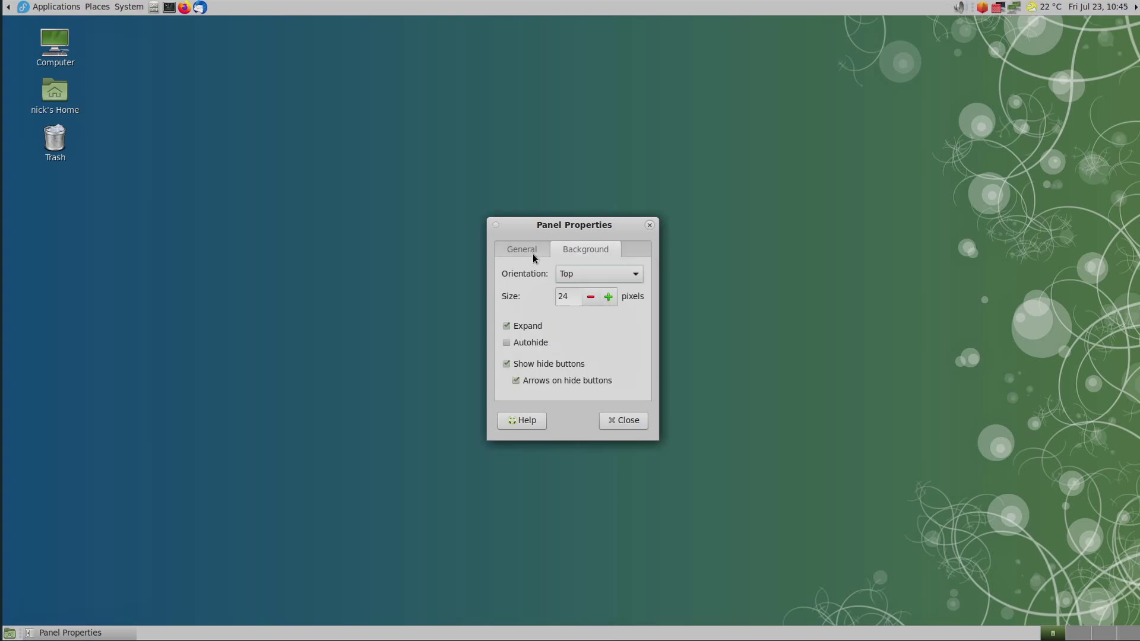
pyautogui.click(527, 325)
pyautogui.click(764, 7)
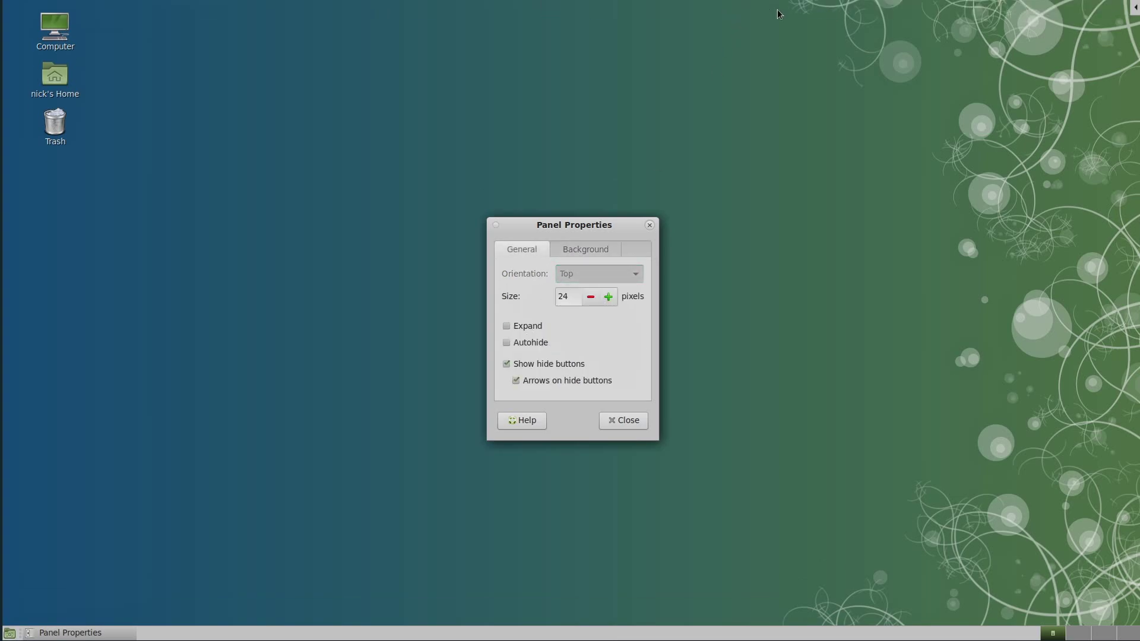
pyautogui.click(1135, 8)
pyautogui.click(526, 326)
pyautogui.click(576, 248)
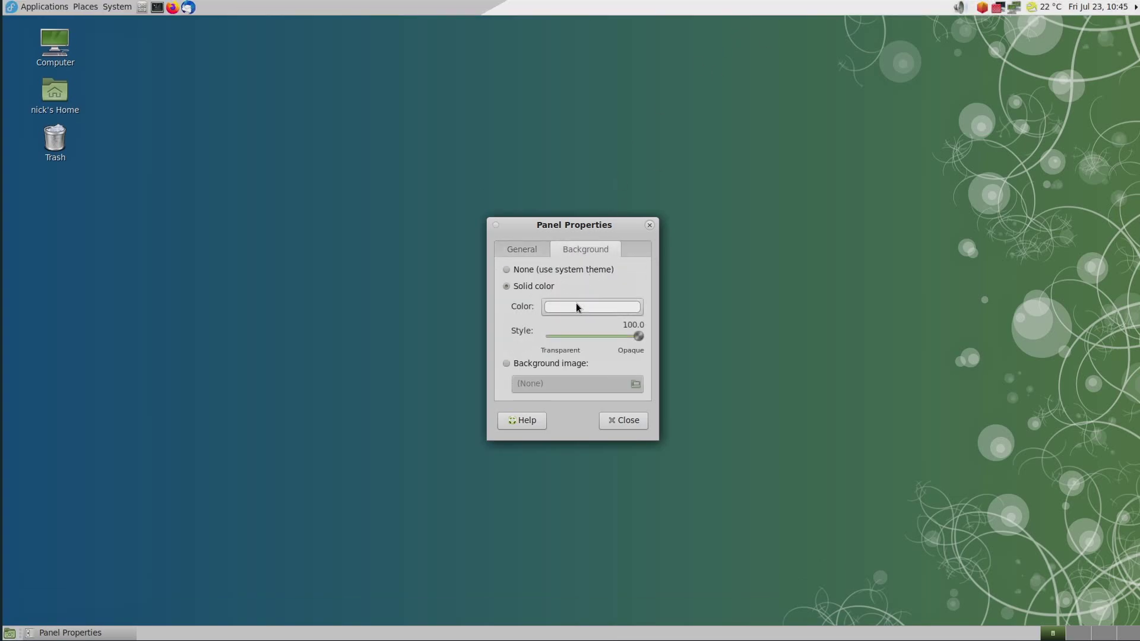
pyautogui.press('Escape')
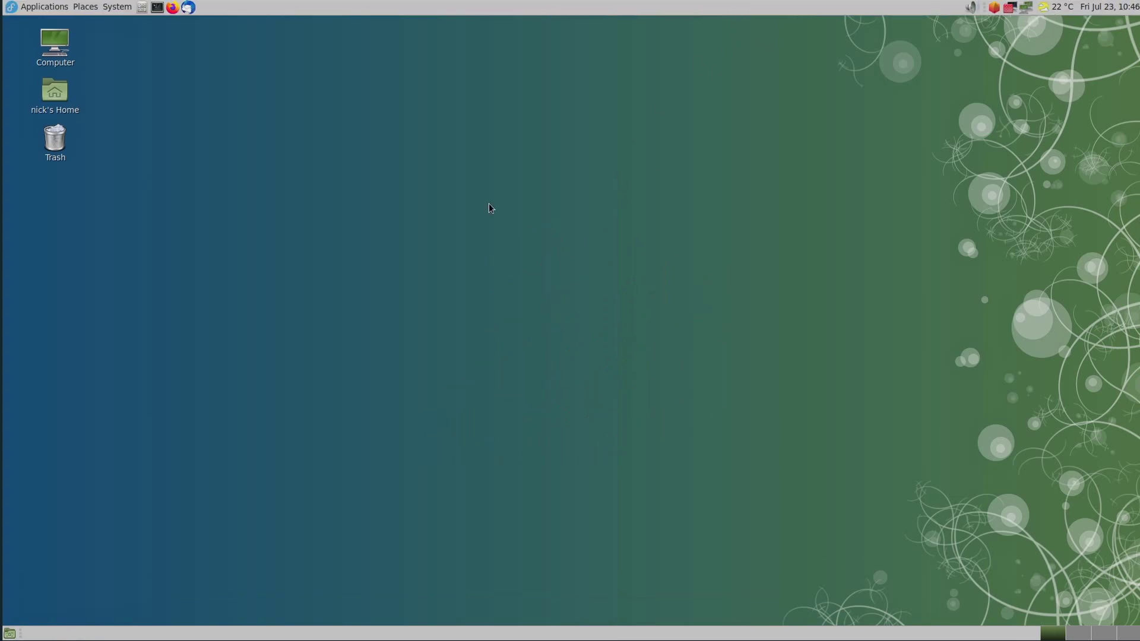
pyautogui.click(119, 7)
# Browse the Preferences and Administration submenus, launch Control Center, and drag its window into place.
pyautogui.moveTo(125, 28)
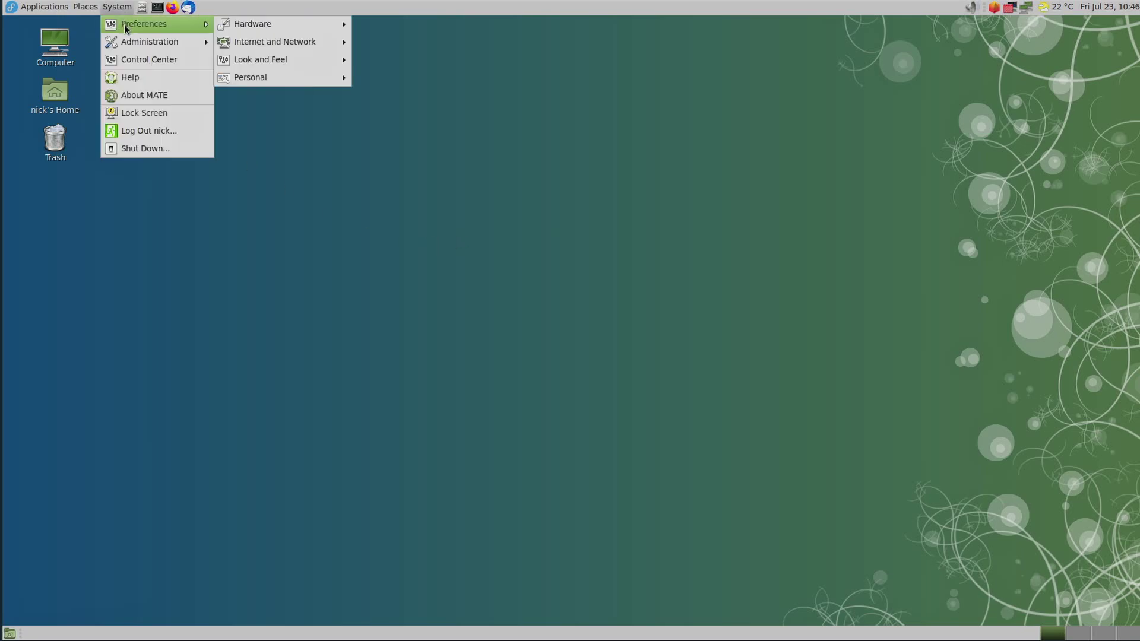
pyautogui.moveTo(255, 26)
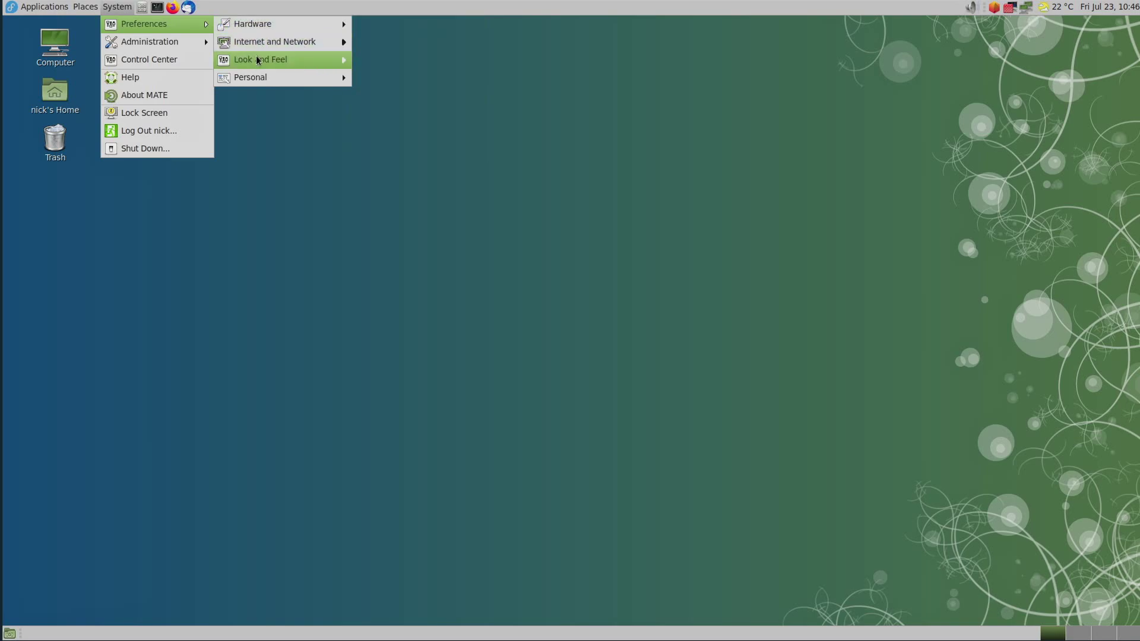
pyautogui.moveTo(252, 62)
pyautogui.moveTo(188, 44)
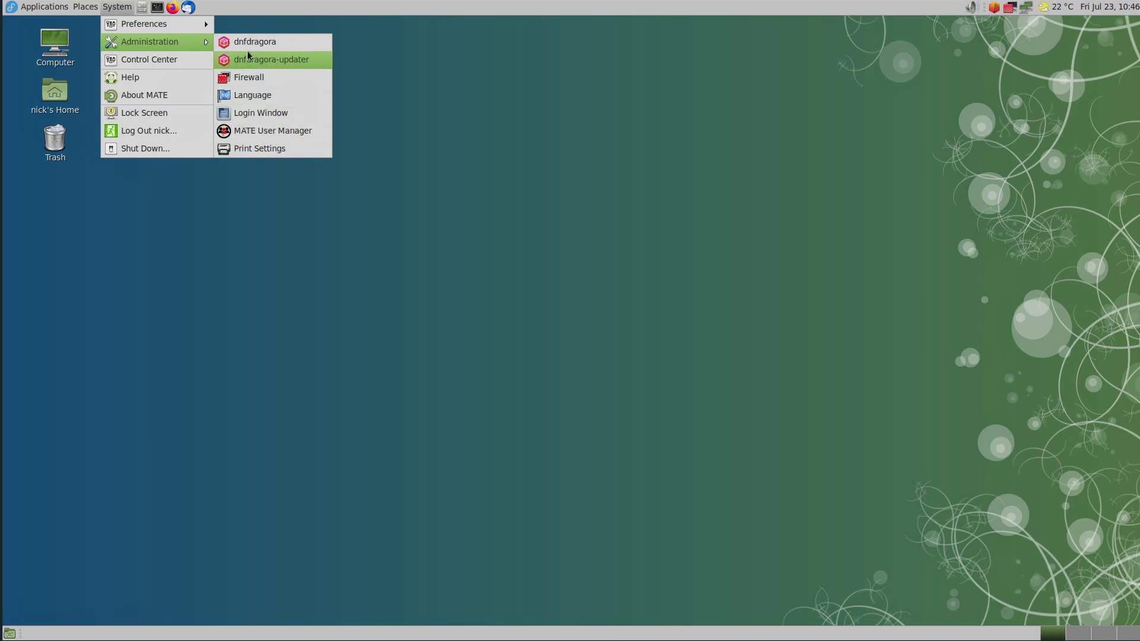
pyautogui.click(150, 59)
pyautogui.moveTo(566, 148); pyautogui.dragTo(531, 134)
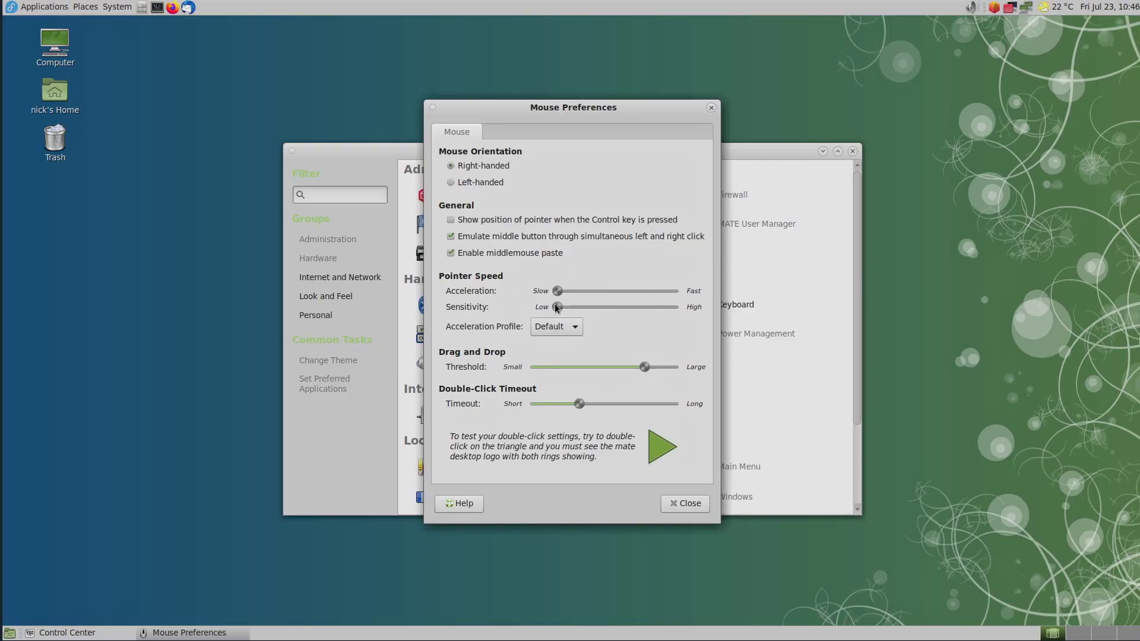
# Set mouse sensitivity to Low and browse Appearance's Background, Fonts, Interface and Customize views.
pyautogui.moveTo(653, 307); pyautogui.dragTo(438, 314)
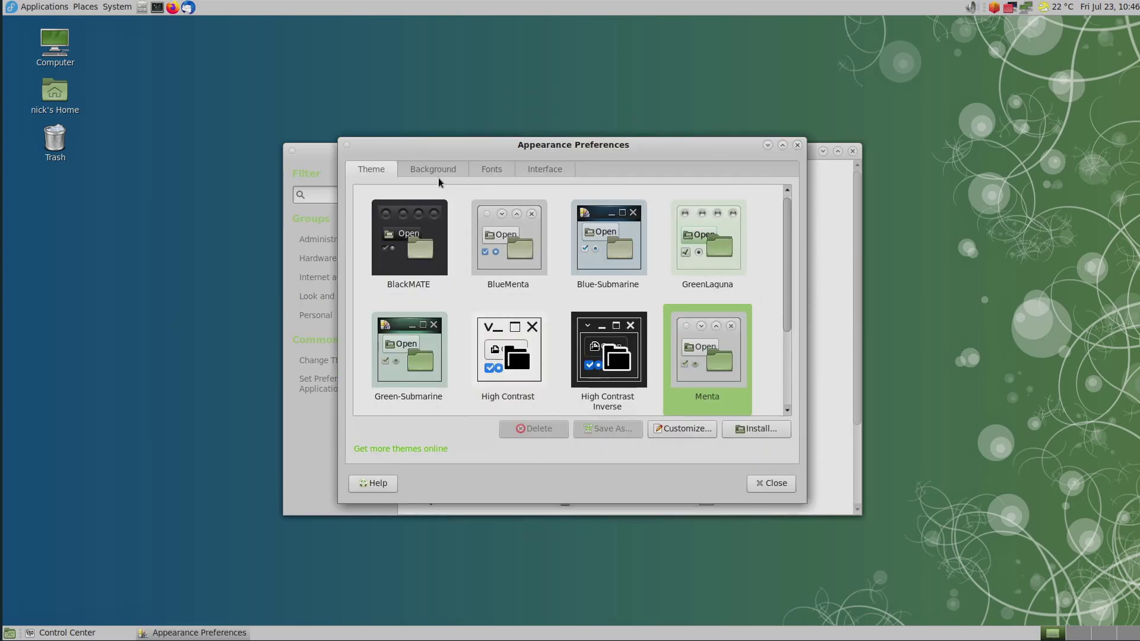
pyautogui.click(455, 171)
pyautogui.click(487, 171)
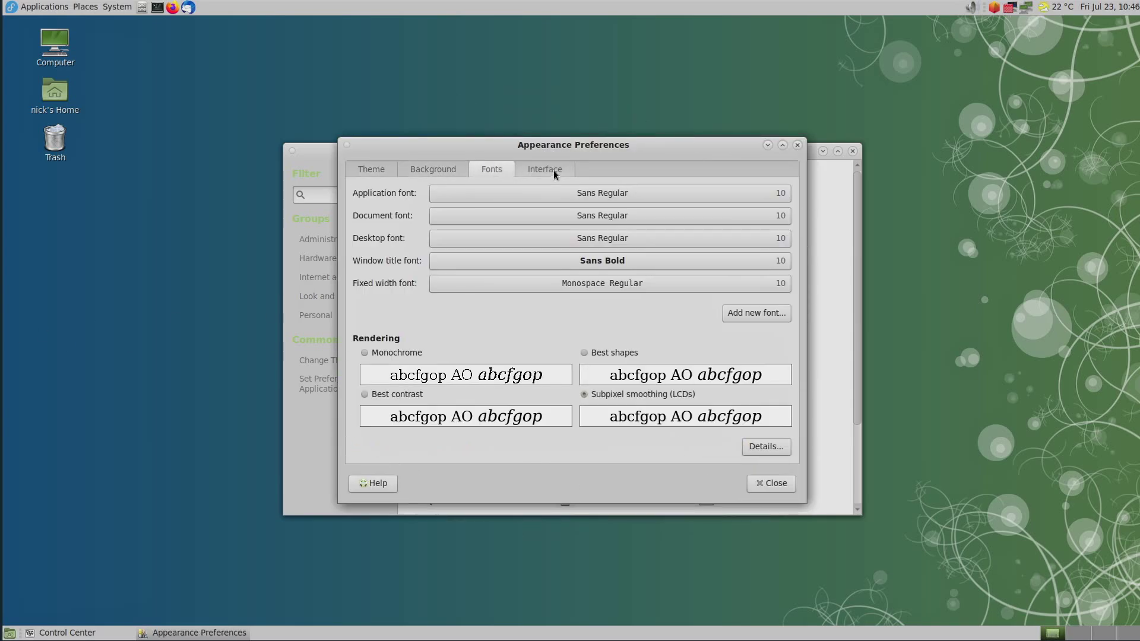
pyautogui.click(543, 171)
pyautogui.click(374, 170)
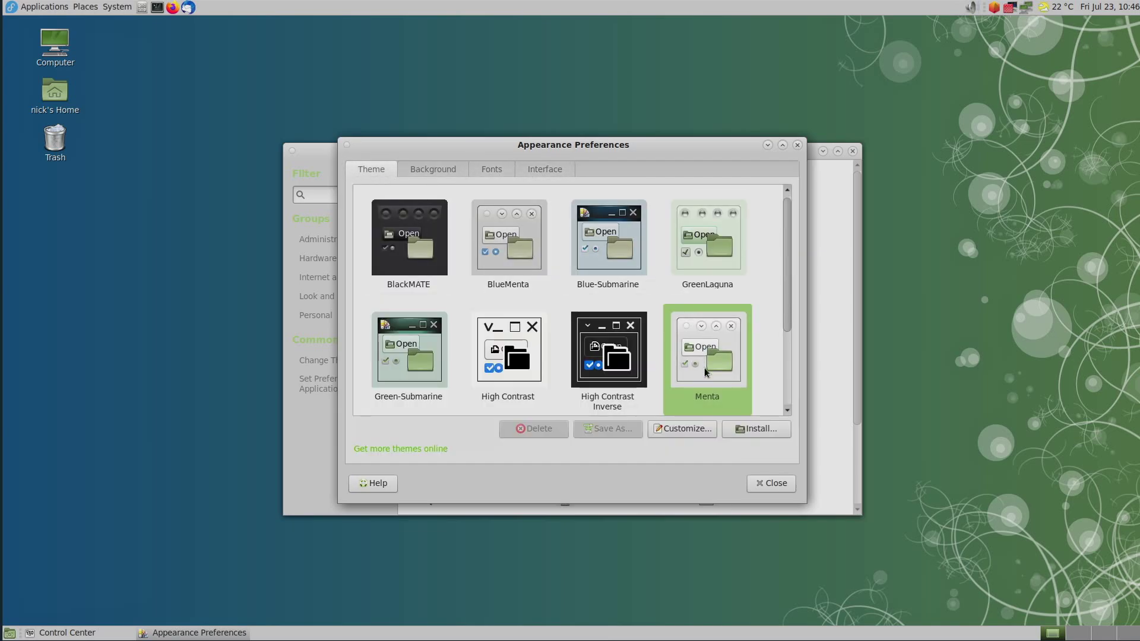
pyautogui.click(683, 429)
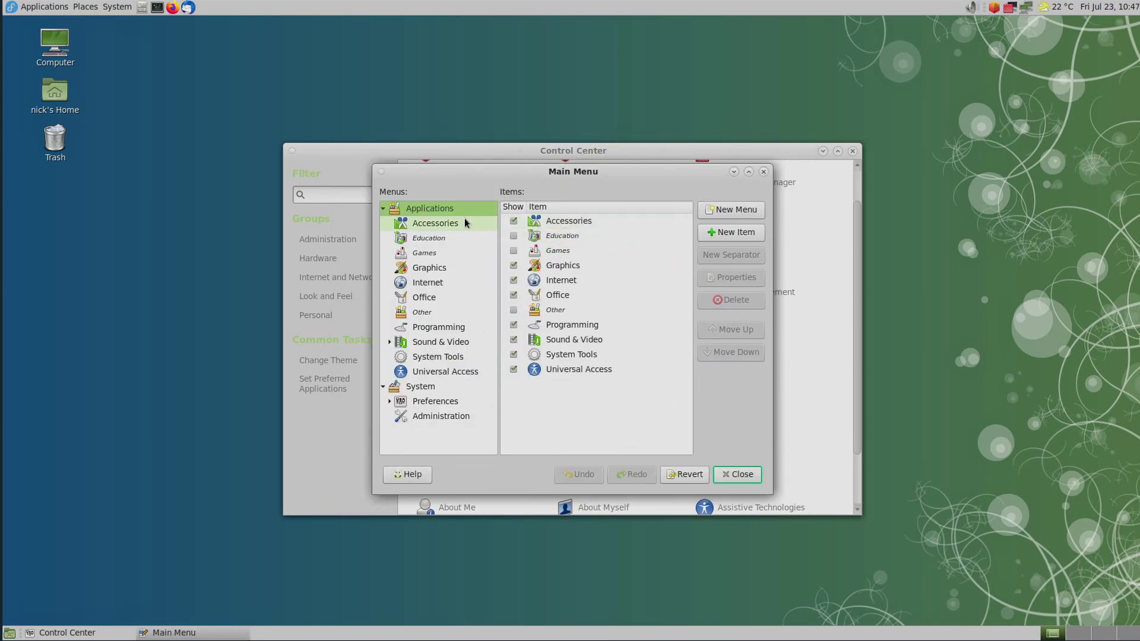
# Browse the Multimedia, System, Office and Accessibility preferred applications, then move the Monitor Preferences window.
pyautogui.click(450, 224)
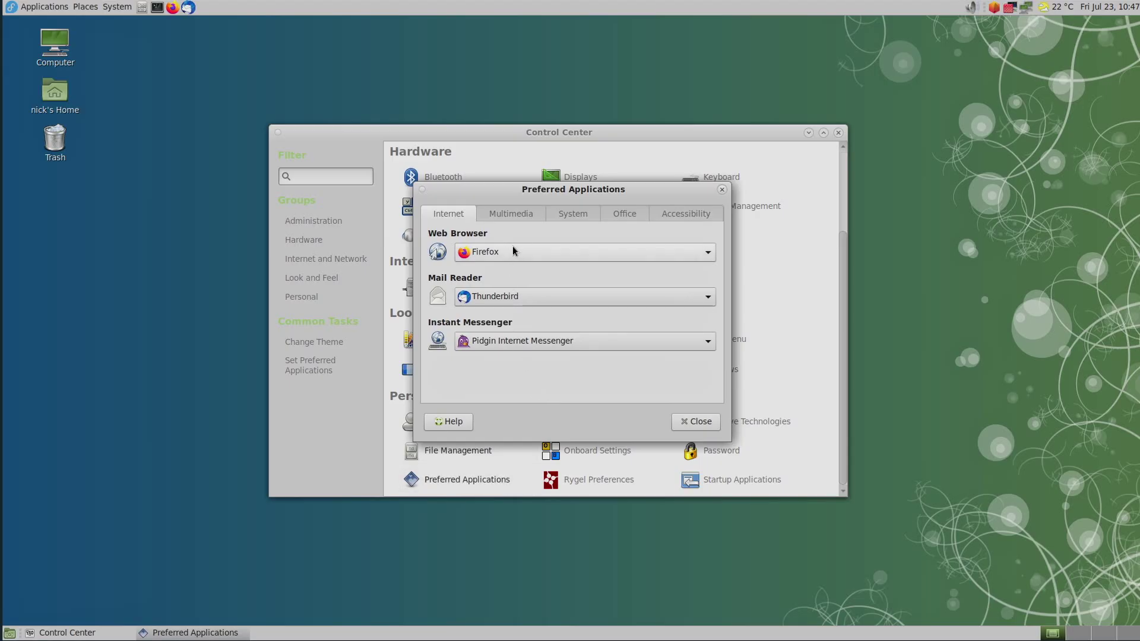
pyautogui.click(511, 212)
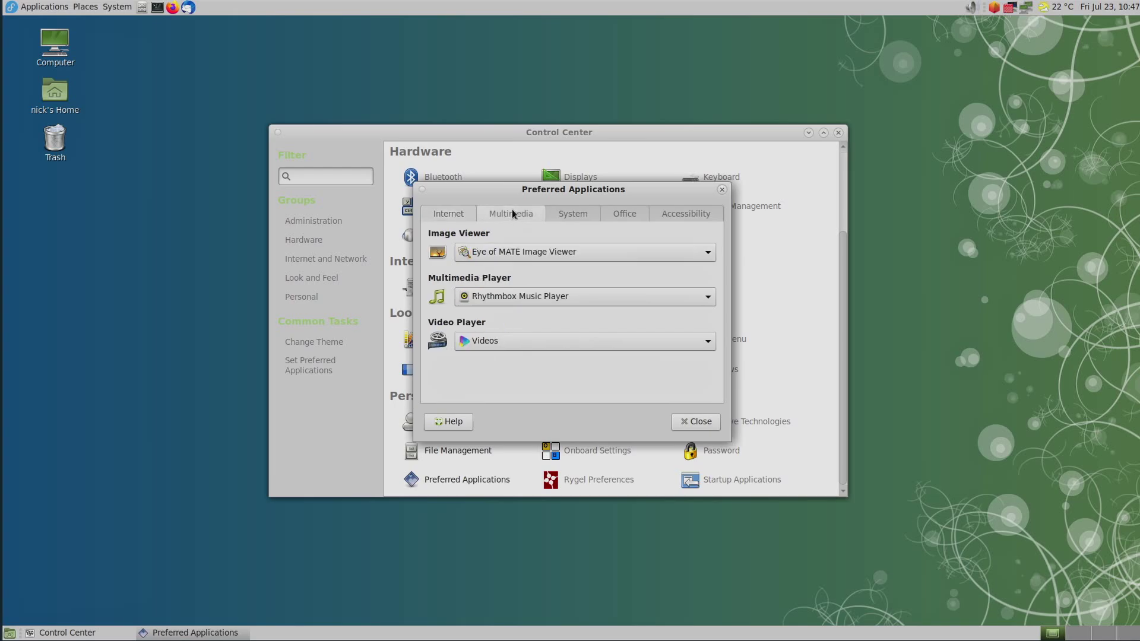
pyautogui.click(576, 217)
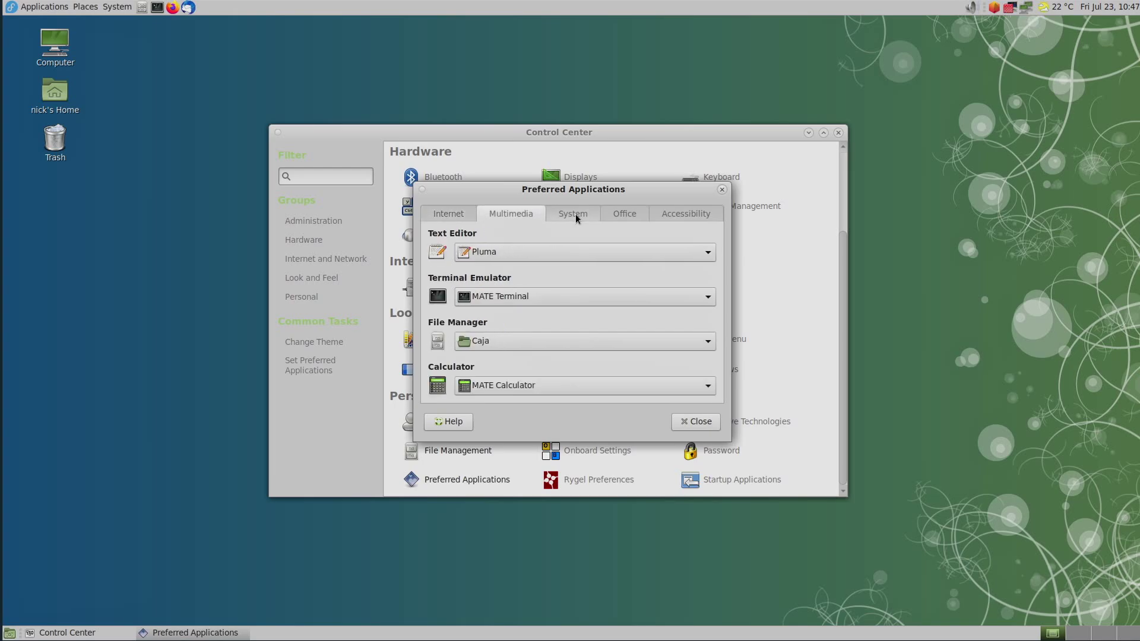
pyautogui.click(642, 212)
pyautogui.click(683, 220)
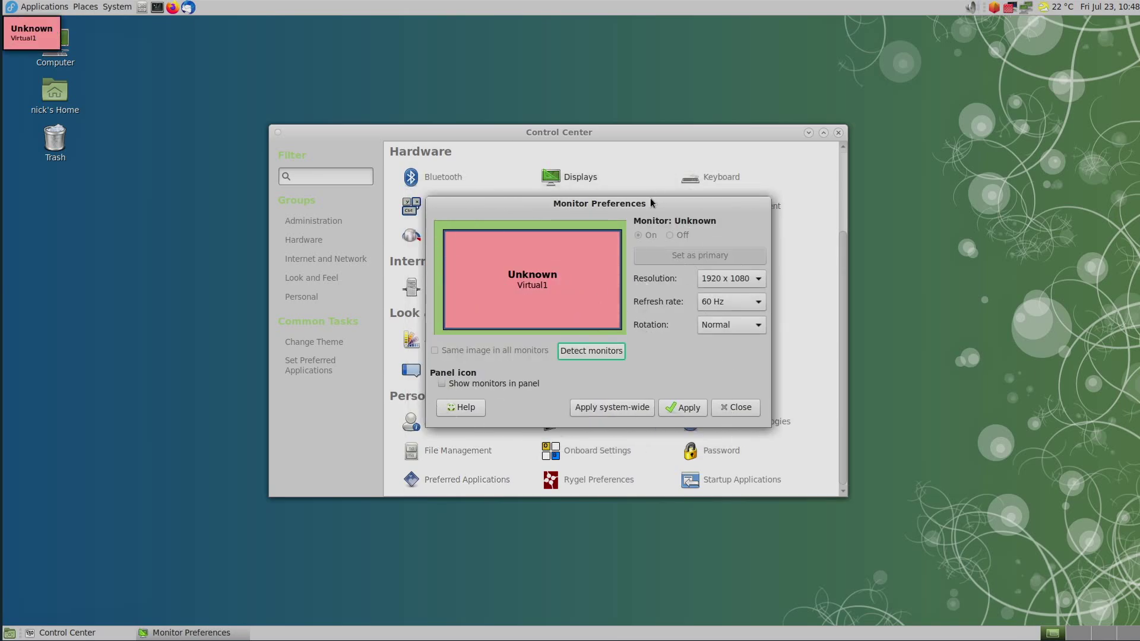
pyautogui.moveTo(625, 203); pyautogui.dragTo(598, 187)
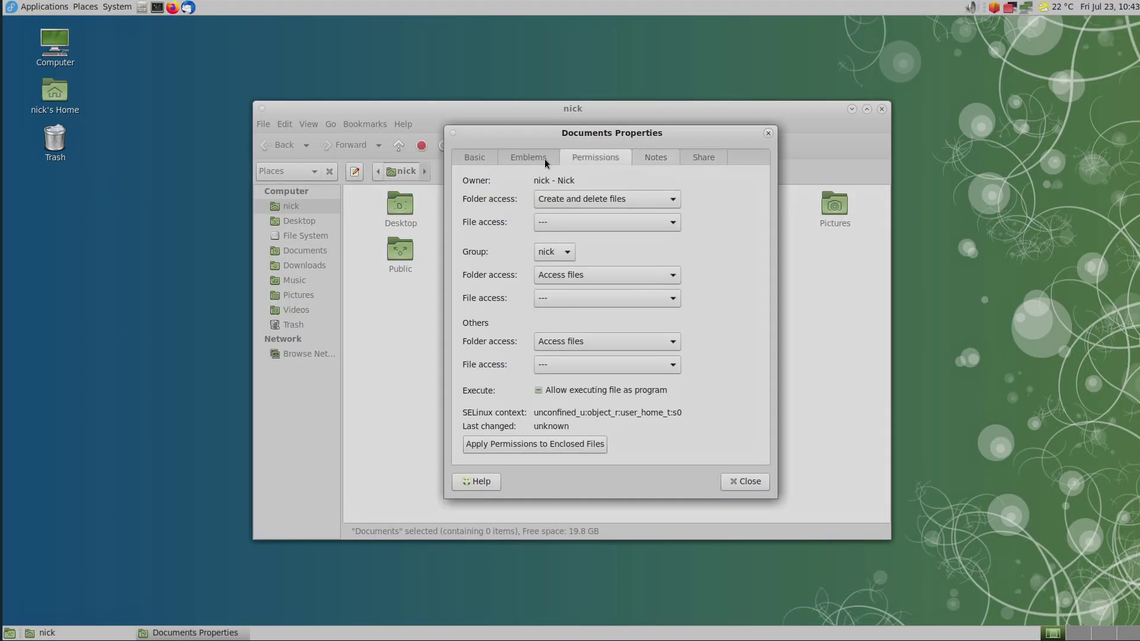
# Close the Documents properties, rubber-band select then deselect the folders, and enlarge icons with Ctrl++.
pyautogui.click(529, 157)
pyautogui.click(474, 157)
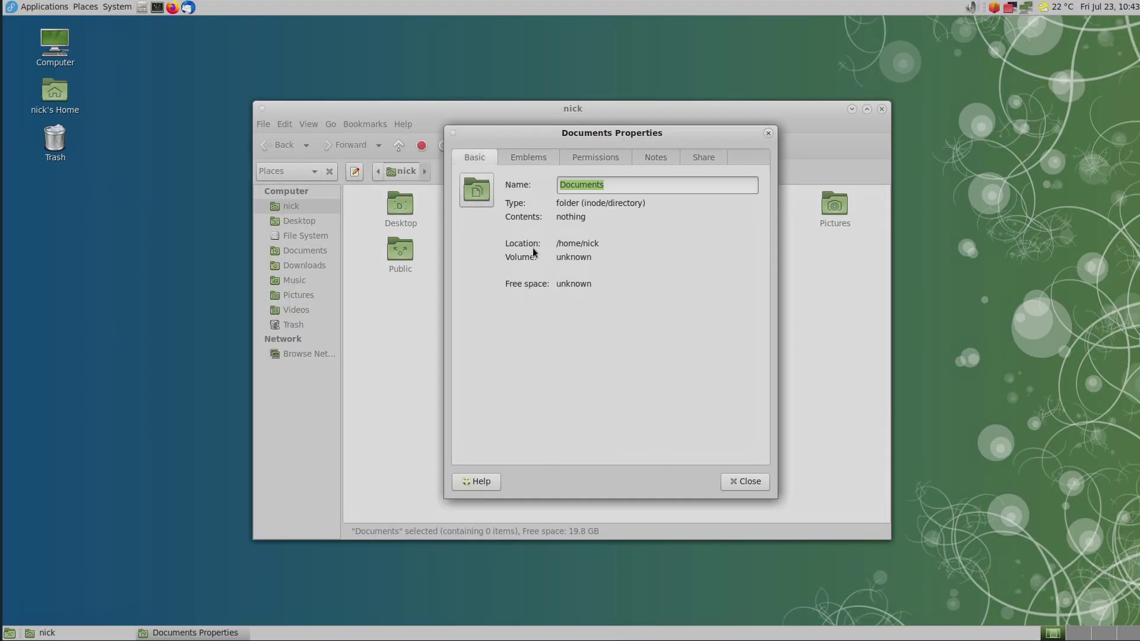
pyautogui.click(745, 483)
pyautogui.moveTo(378, 337); pyautogui.dragTo(858, 212)
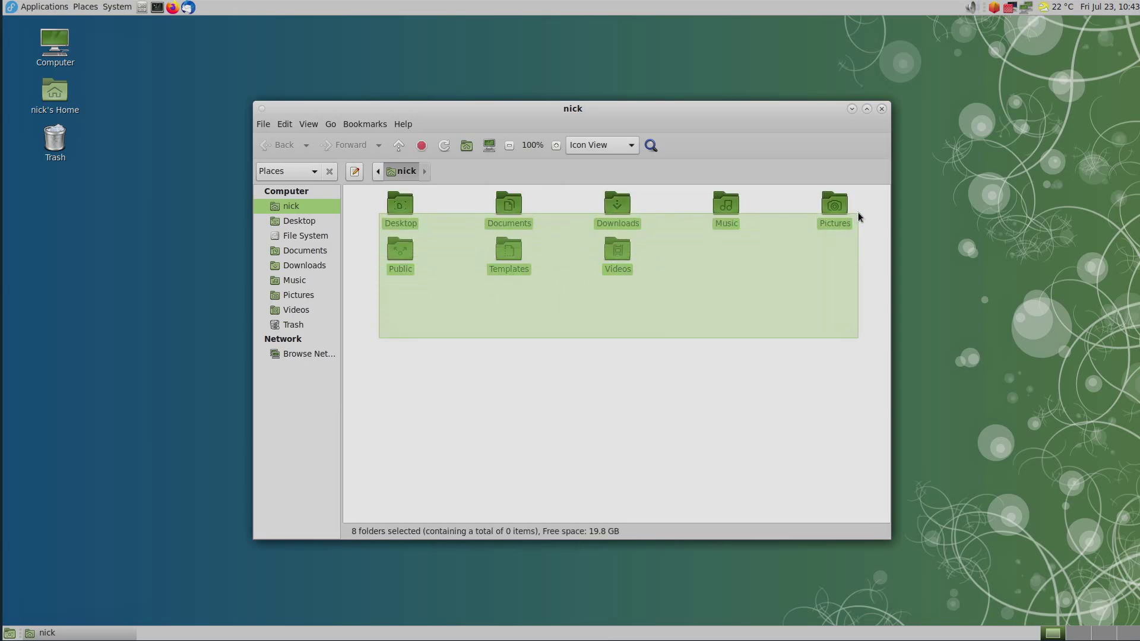
pyautogui.click(690, 282)
pyautogui.hotkey('ctrl', '+')
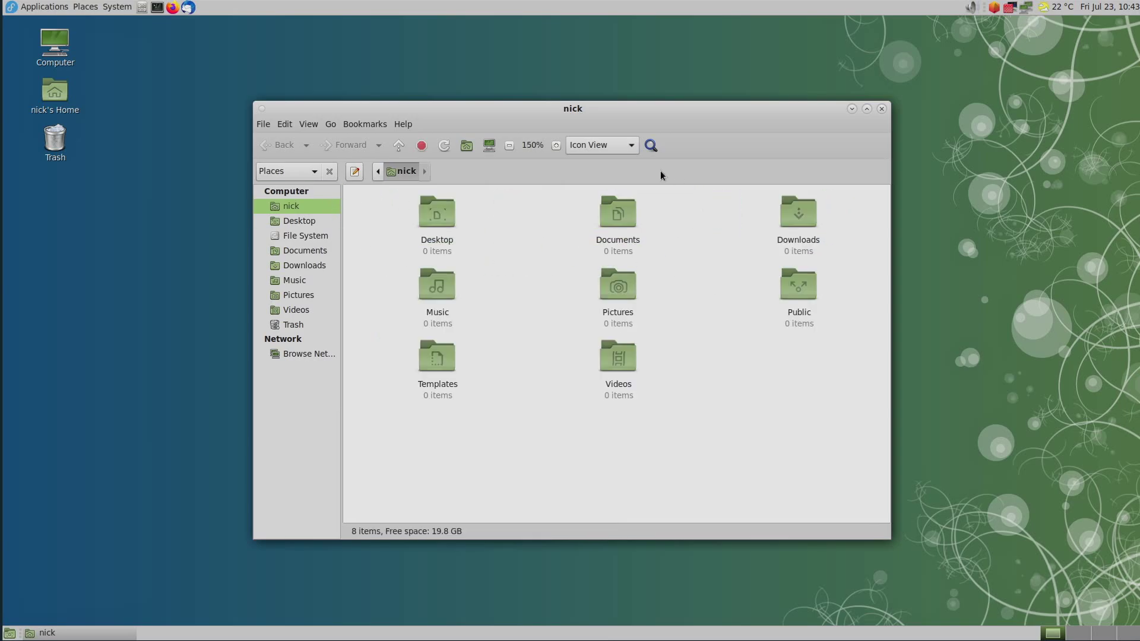
# Try List and Compact views, return to Icon View, and select then deselect all eight folders.
pyautogui.click(612, 147)
pyautogui.click(606, 159)
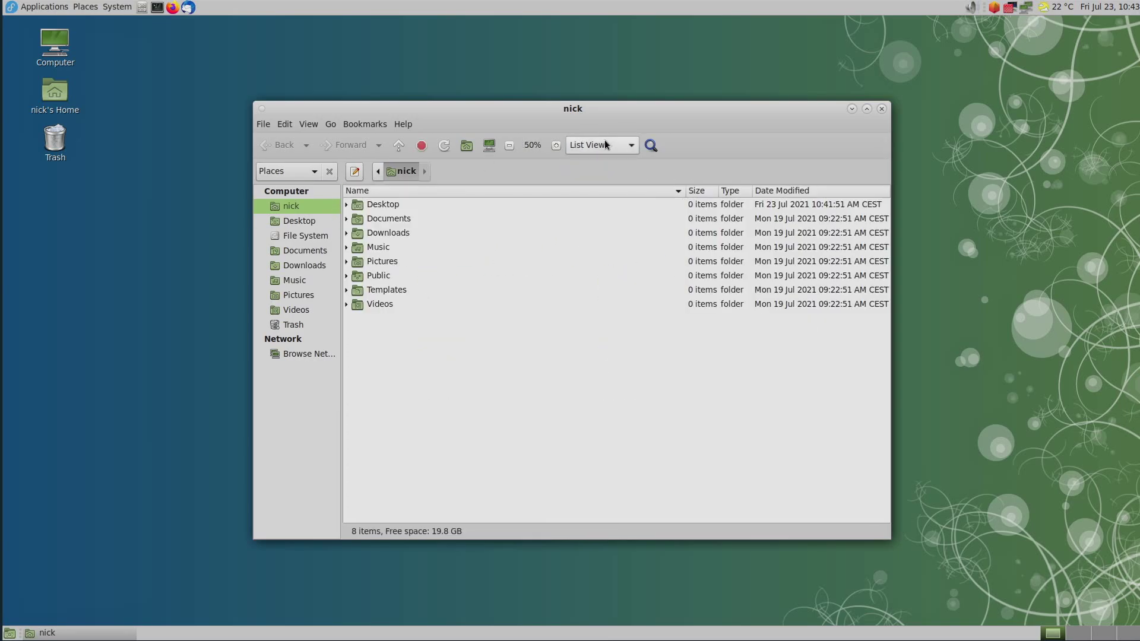
pyautogui.click(602, 164)
pyautogui.click(603, 145)
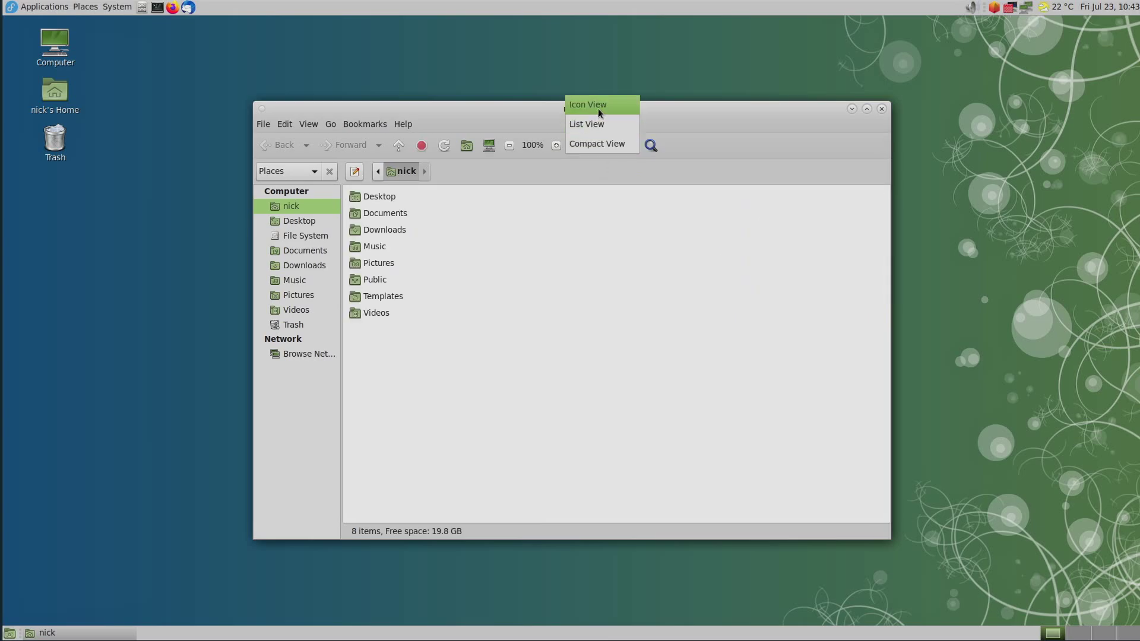
pyautogui.click(597, 107)
pyautogui.moveTo(408, 446); pyautogui.dragTo(867, 181)
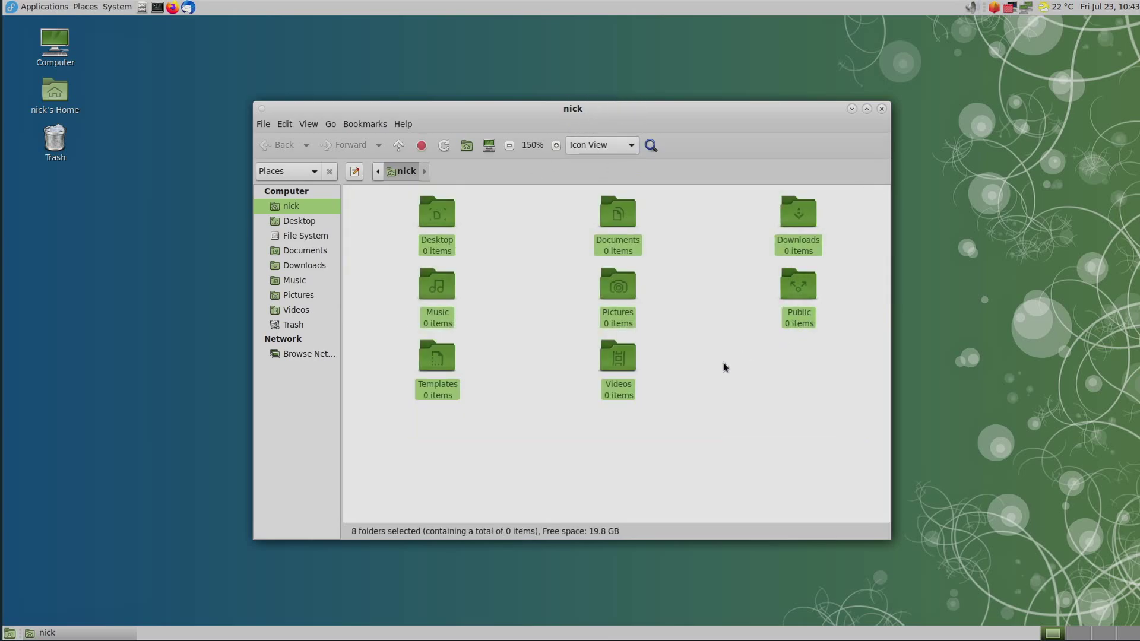
pyautogui.click(678, 380)
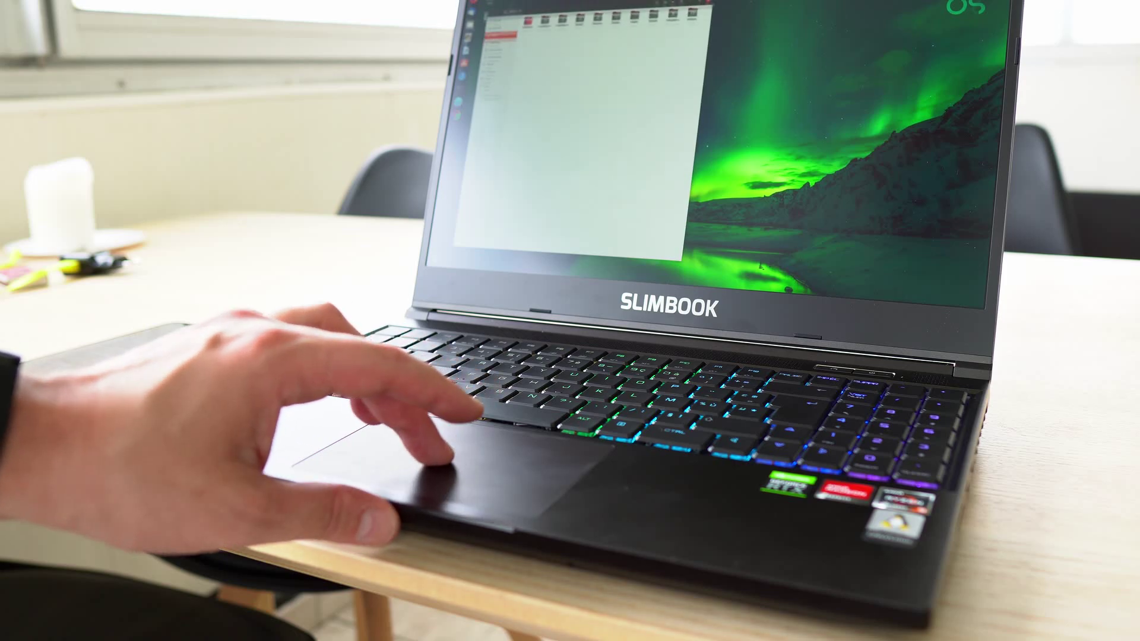
# Untile the left-tiled file manager into a smaller floating window with Super+Down.
pyautogui.press('super+Down')
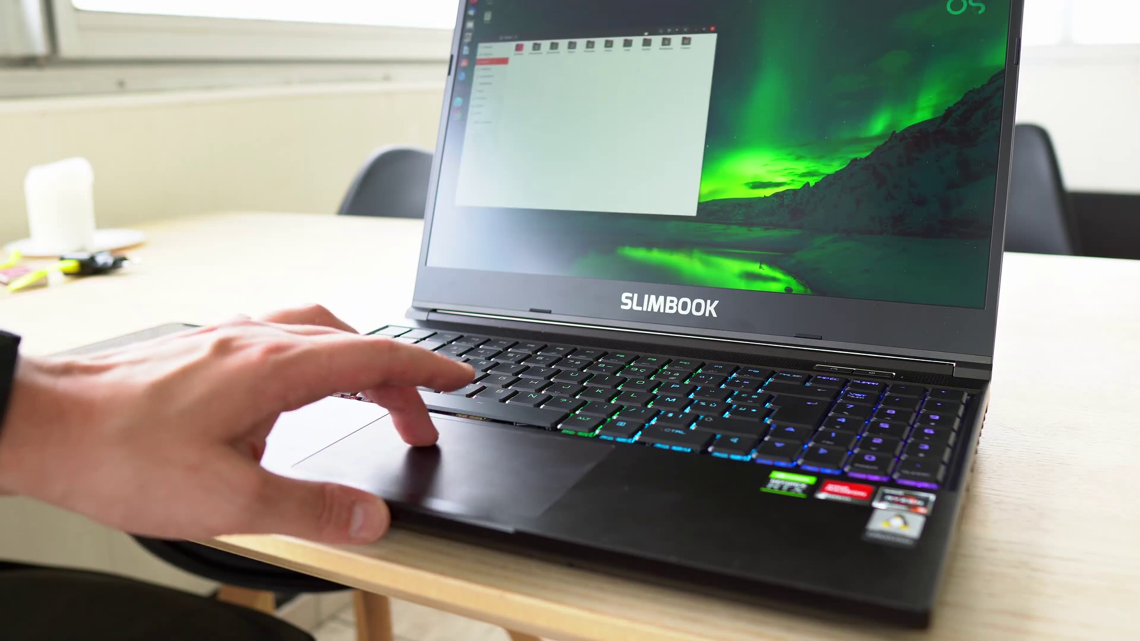